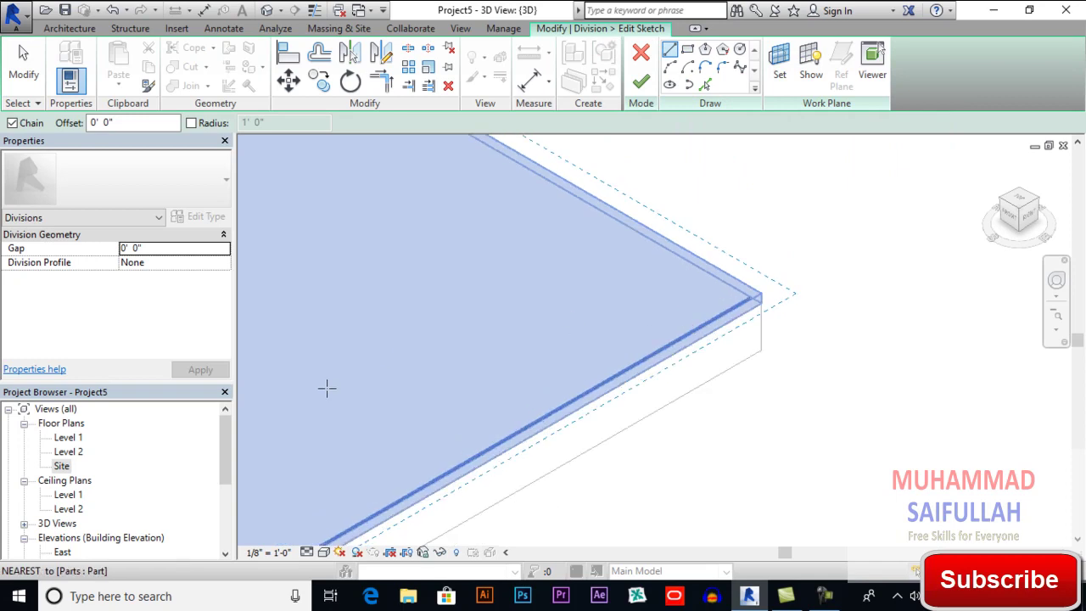
Open the Site floor plan and zoom in on the floor's upper-left corner
{"action": "double_click", "coordinate": [66, 468]}
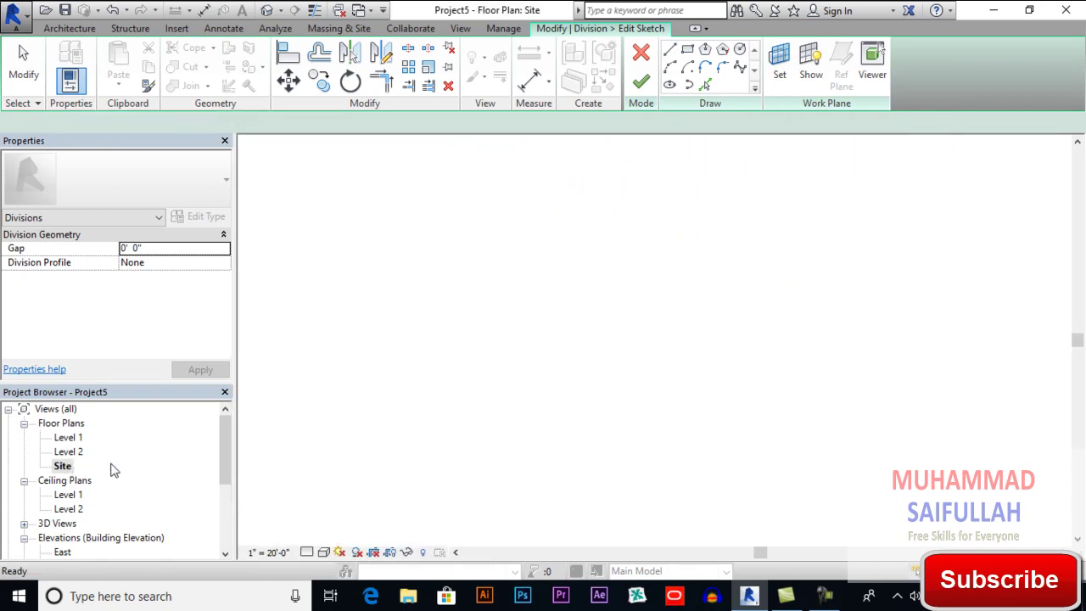
{"action": "scroll", "coordinate": [562, 321], "scroll_direction": "up", "scroll_amount": 2}
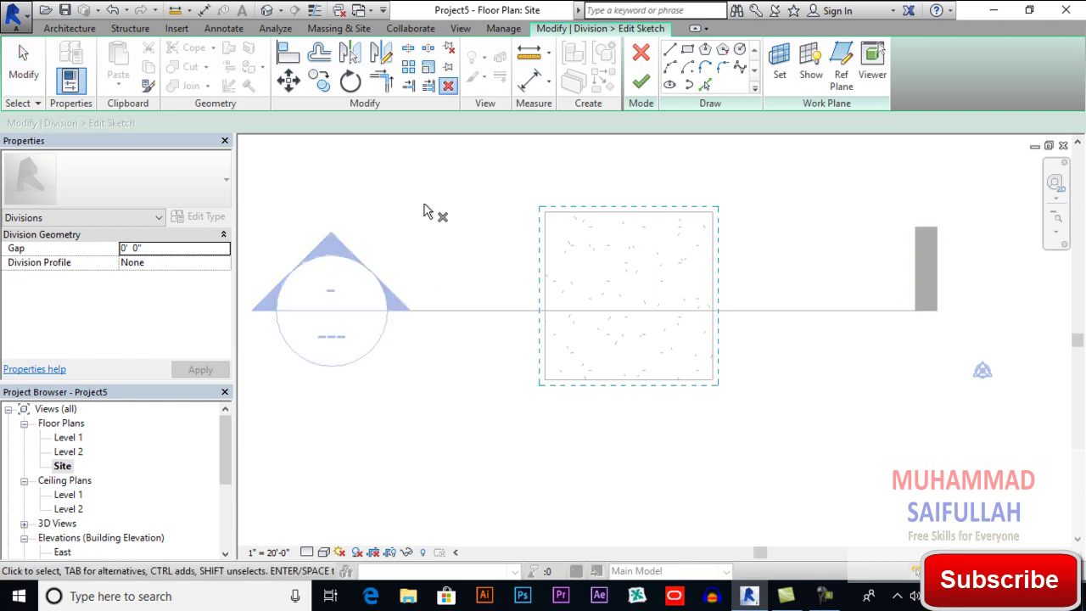
{"action": "scroll", "coordinate": [625, 303], "scroll_direction": "up", "scroll_amount": 2}
{"action": "scroll", "coordinate": [623, 263], "scroll_direction": "up", "scroll_amount": 1}
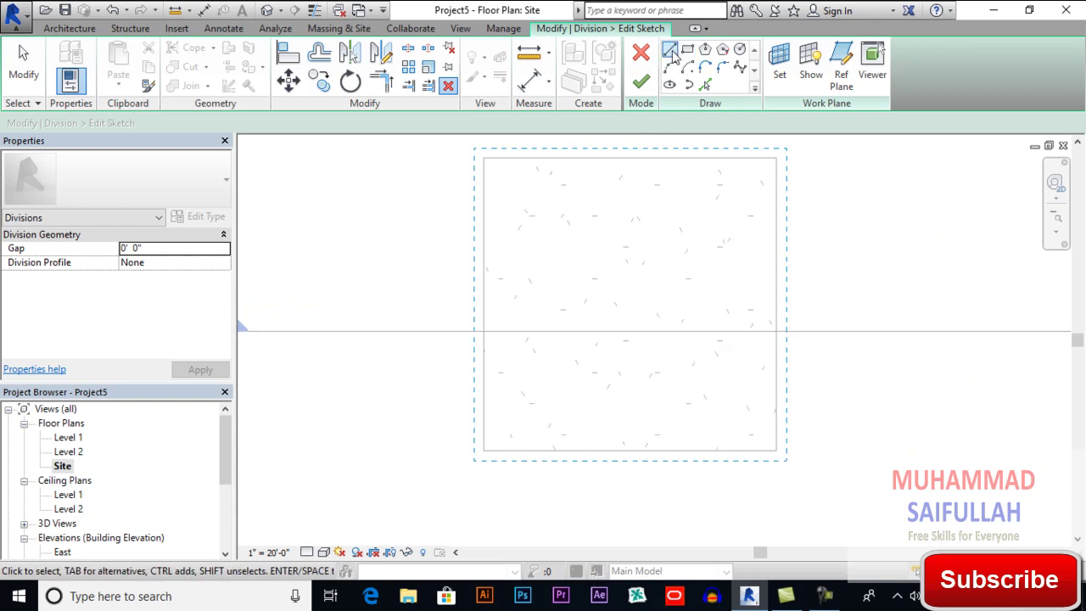
{"action": "scroll", "coordinate": [538, 238], "scroll_direction": "up", "scroll_amount": 2}
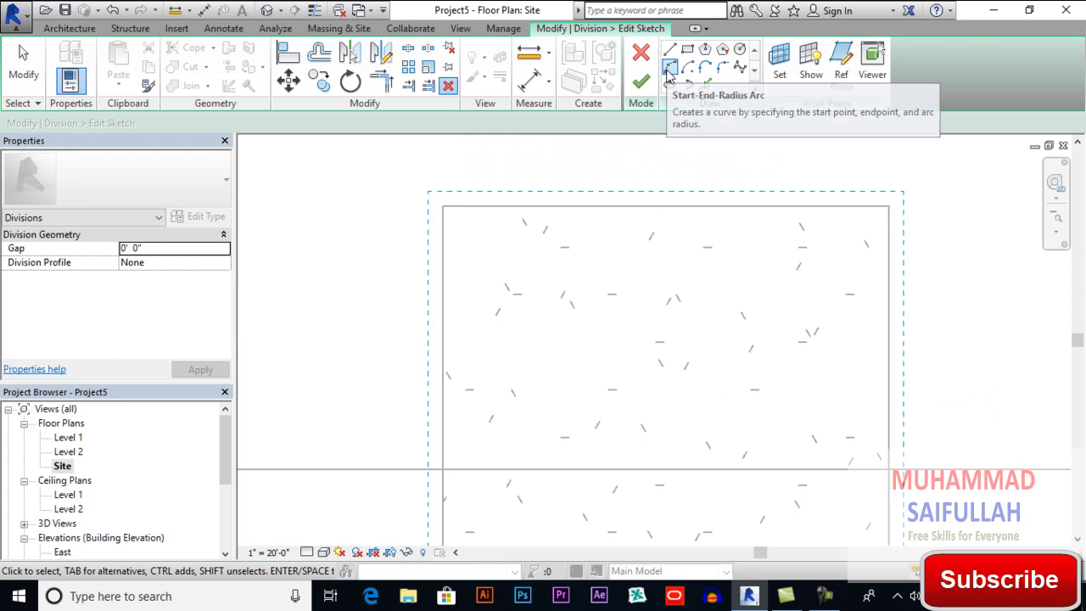
Draw a start-end-radius arc across the floor's upper-left corner to its top edge
{"action": "left_click", "coordinate": [669, 70]}
{"action": "scroll", "coordinate": [479, 220], "scroll_direction": "up", "scroll_amount": 1}
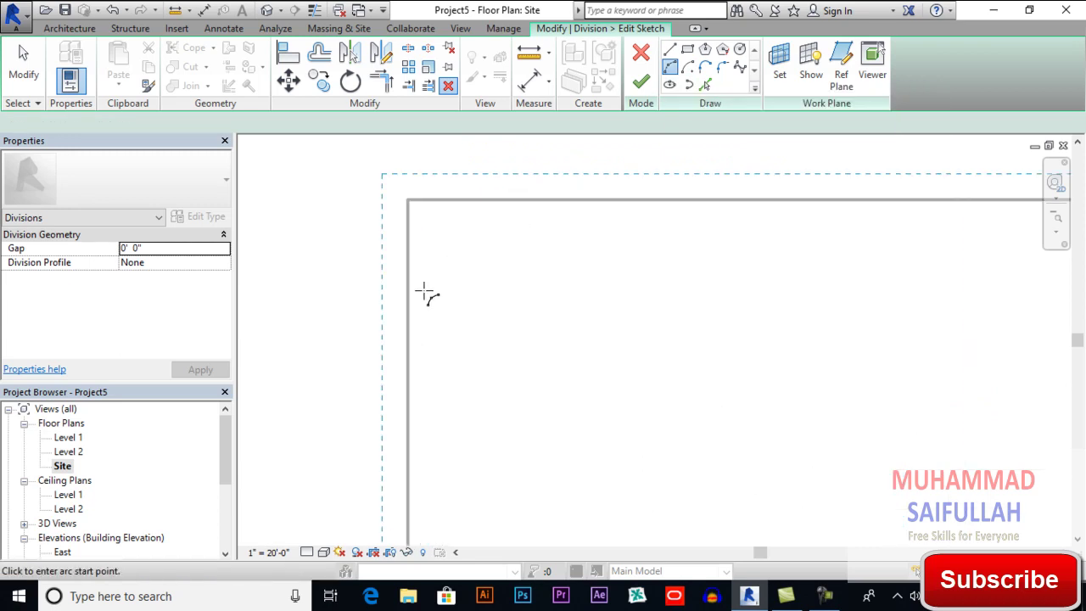
{"action": "left_click", "coordinate": [396, 319]}
{"action": "left_click", "coordinate": [570, 183]}
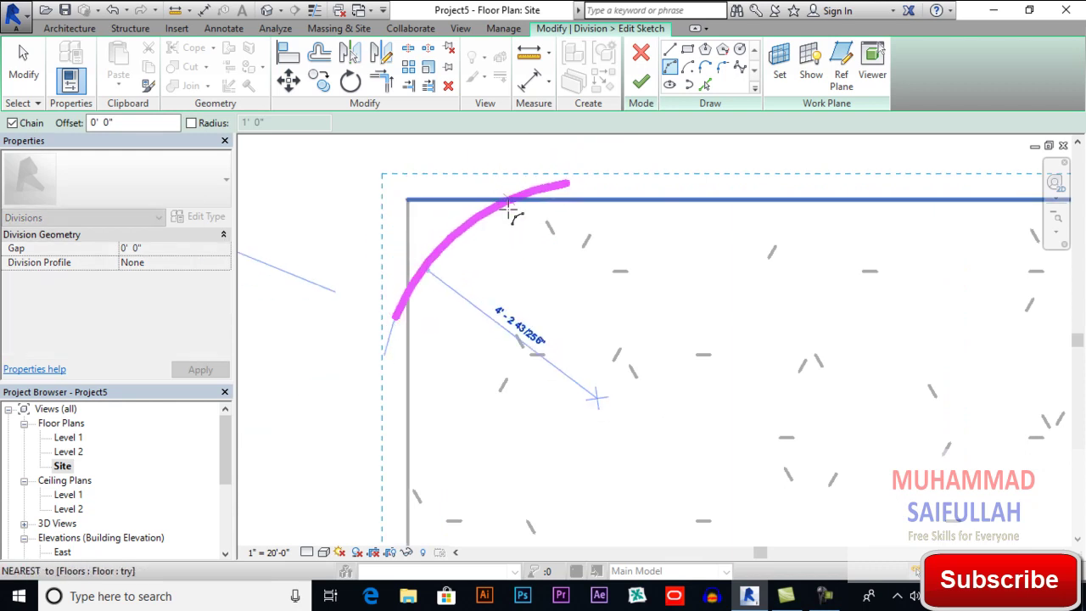
{"action": "left_click", "coordinate": [468, 228]}
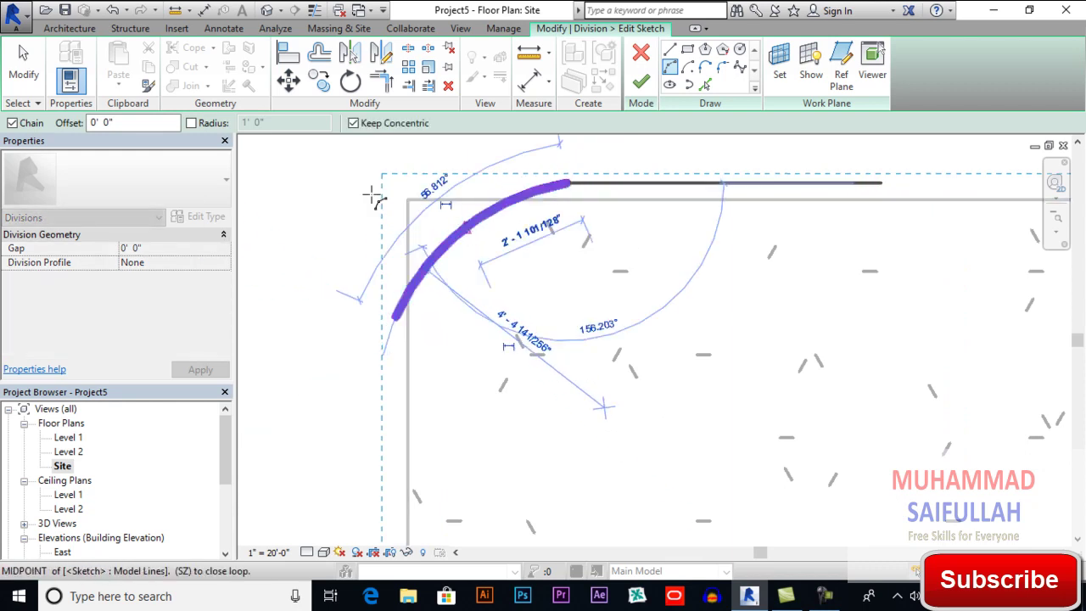
{"action": "key", "text": "Escape"}
{"action": "key", "text": "Escape"}
{"action": "scroll", "coordinate": [356, 293], "scroll_direction": "down", "scroll_amount": 2}
{"action": "key", "text": "Escape"}
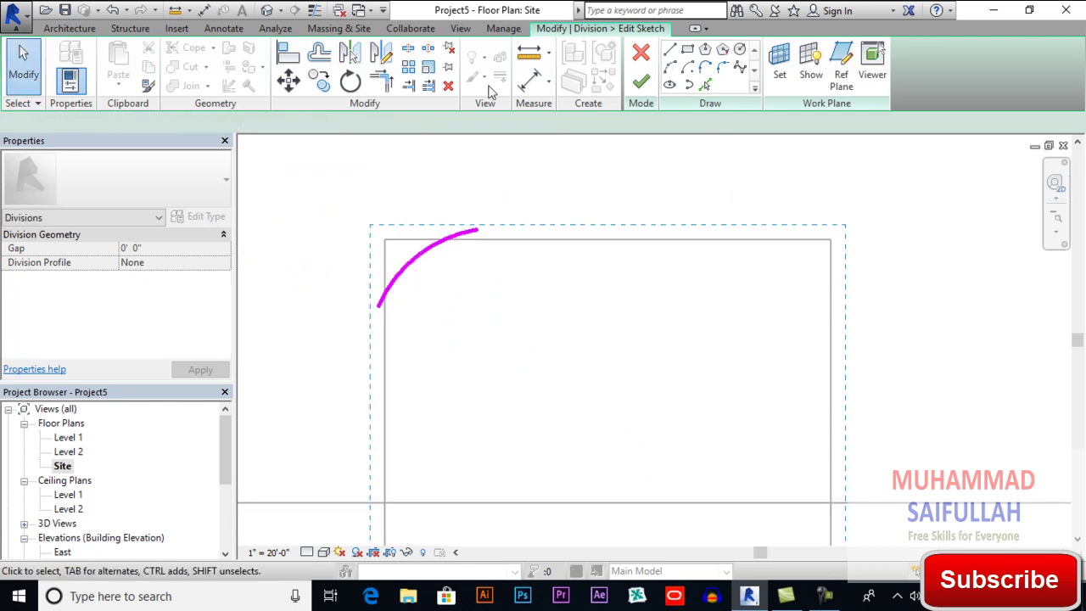
Mirror the arc about a vertical axis to create a second, opposing arc
{"action": "left_click", "coordinate": [419, 257]}
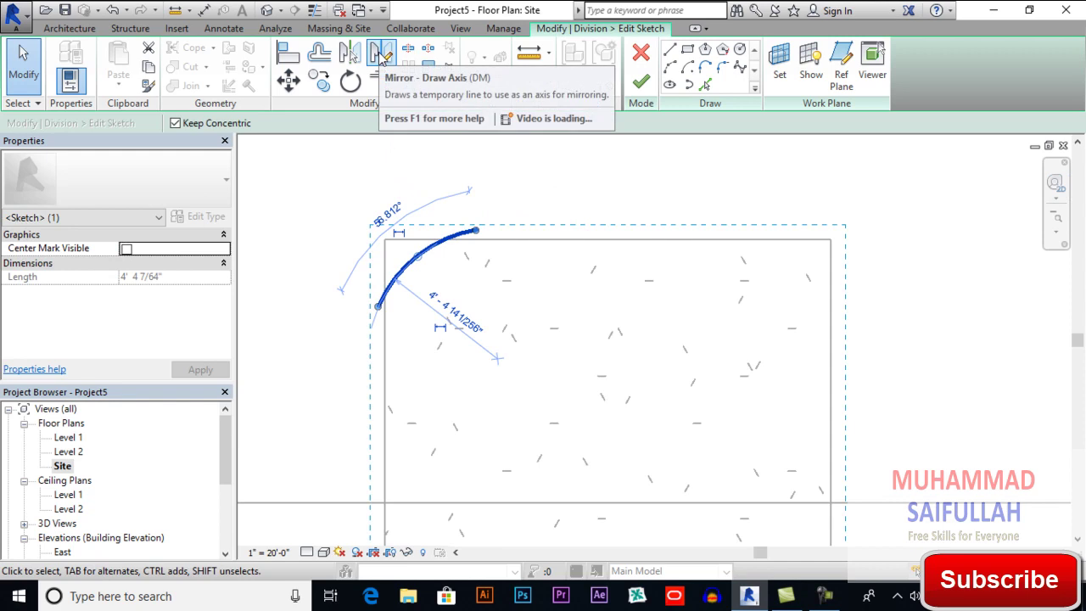
{"action": "left_click", "coordinate": [381, 56]}
{"action": "left_click", "coordinate": [478, 231]}
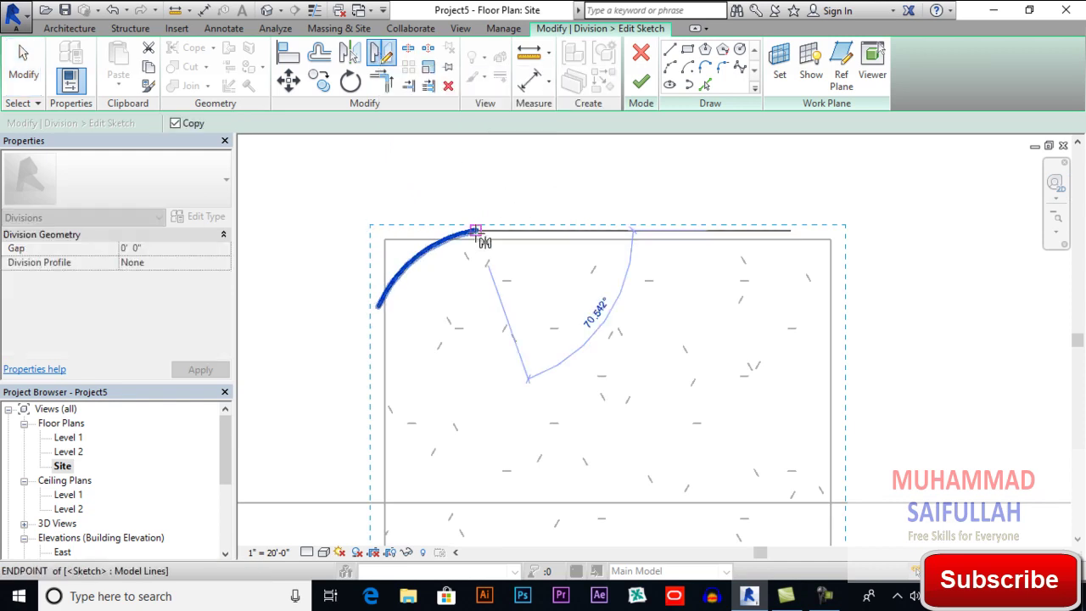
{"action": "left_click", "coordinate": [476, 319]}
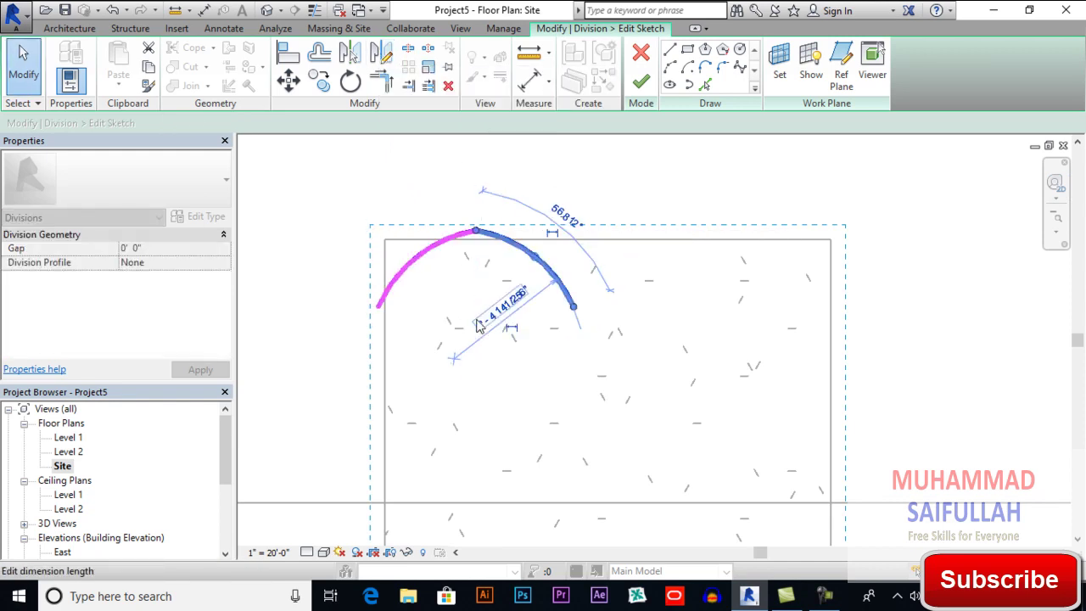
{"action": "left_click", "coordinate": [362, 202]}
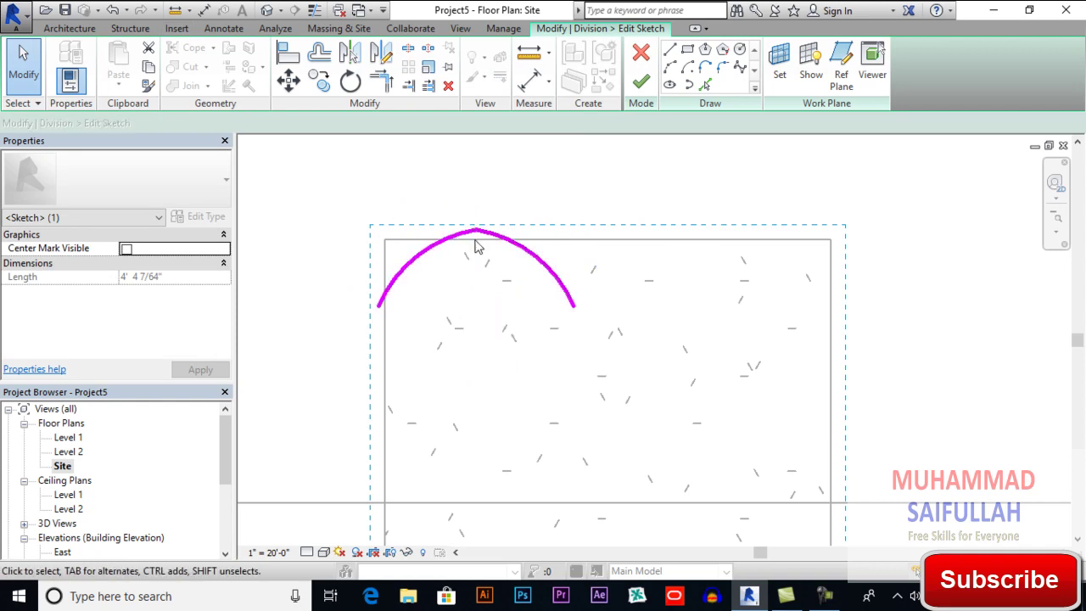
Mirror both arcs about a horizontal axis to copy them below
{"action": "left_click", "coordinate": [419, 248]}
{"action": "left_click", "coordinate": [500, 243], "text": "ctrl"}
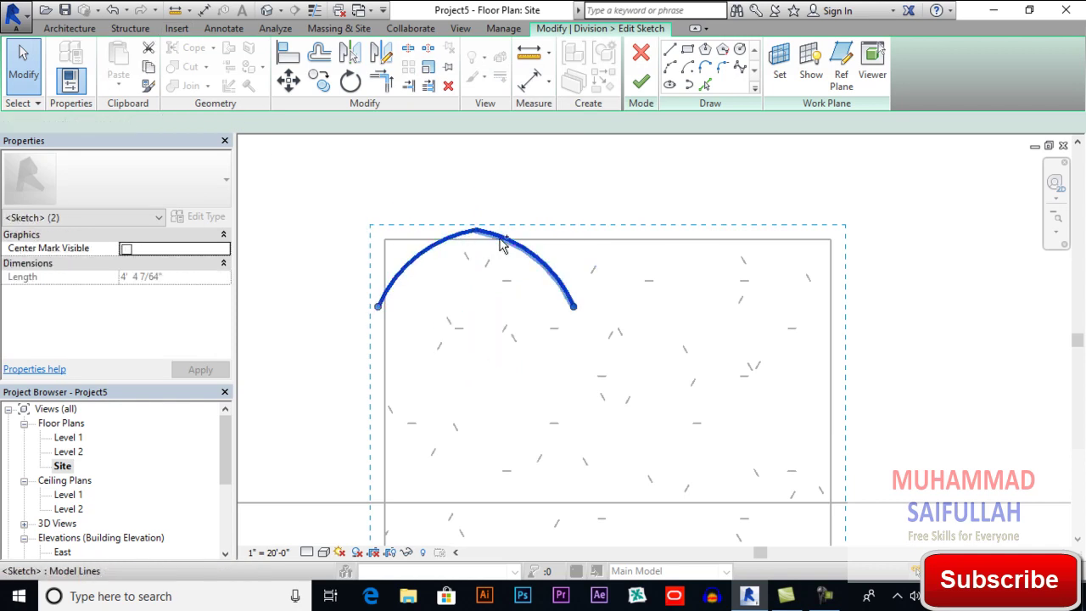
{"action": "left_click", "coordinate": [382, 52]}
{"action": "left_click", "coordinate": [574, 308]}
{"action": "left_click", "coordinate": [329, 307]}
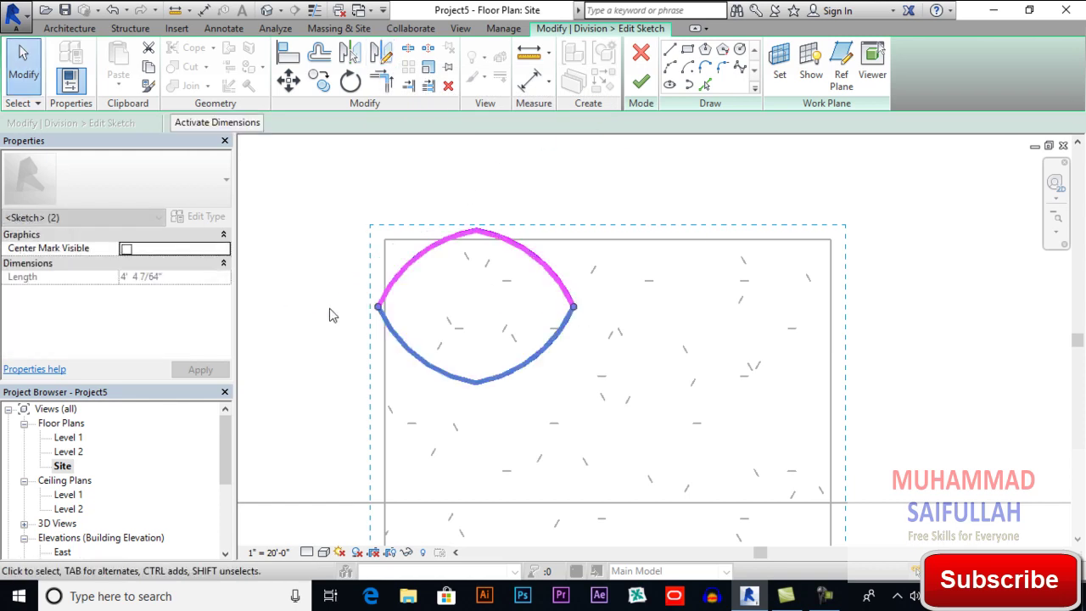
{"action": "left_click", "coordinate": [424, 286]}
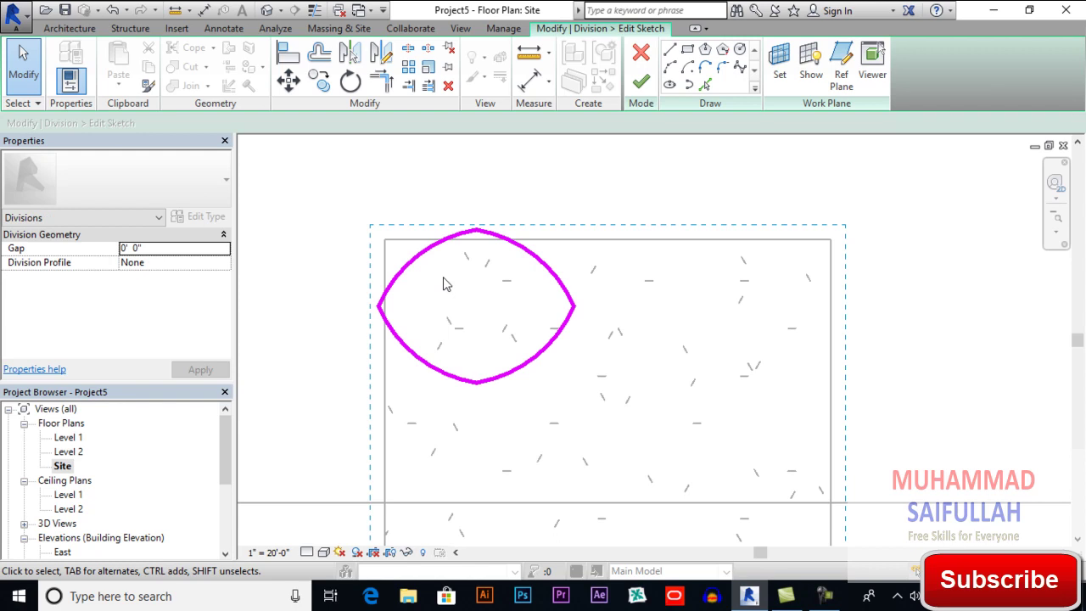
Delete the upper-left, upper-right and remaining lower arcs from the sketch
{"action": "scroll", "coordinate": [447, 284], "scroll_direction": "down", "scroll_amount": 2}
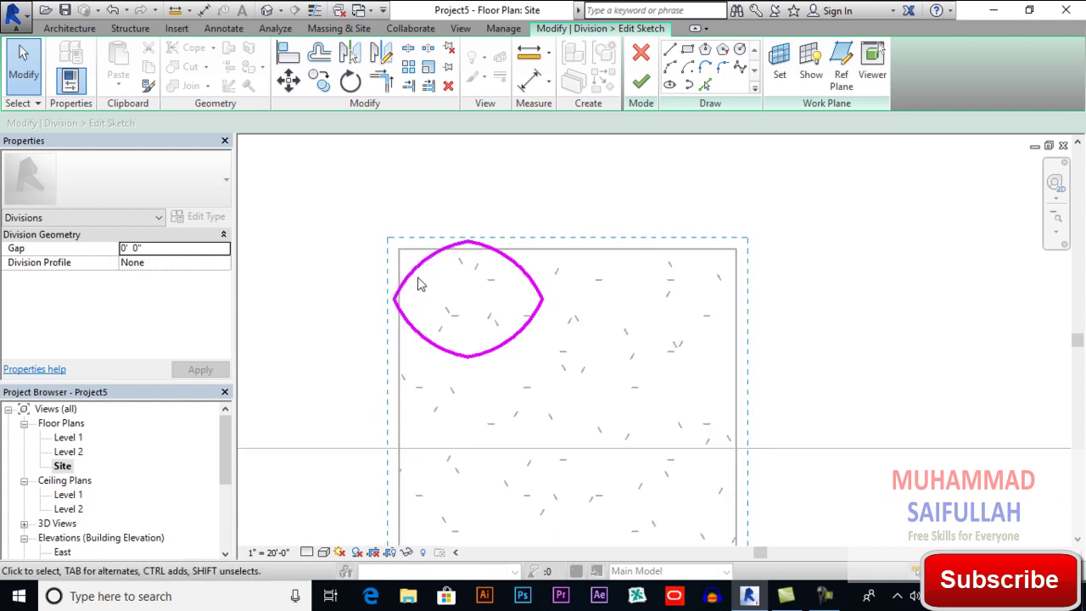
{"action": "left_click", "coordinate": [417, 275]}
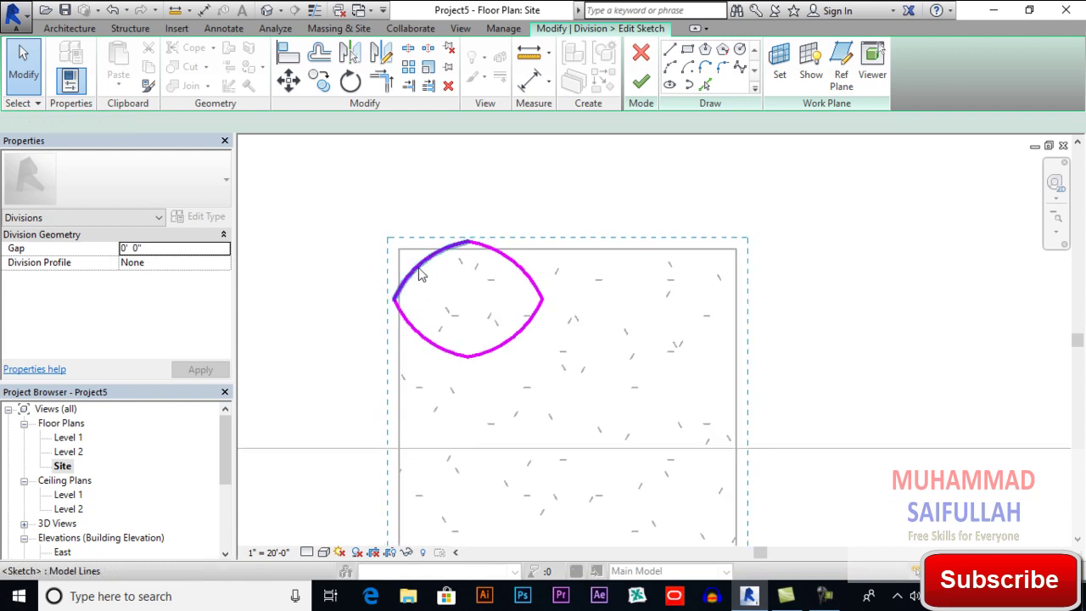
{"action": "key", "text": "Delete"}
{"action": "left_click", "coordinate": [522, 269]}
{"action": "key", "text": "Delete"}
{"action": "key", "text": "Delete"}
{"action": "left_click", "coordinate": [431, 343]}
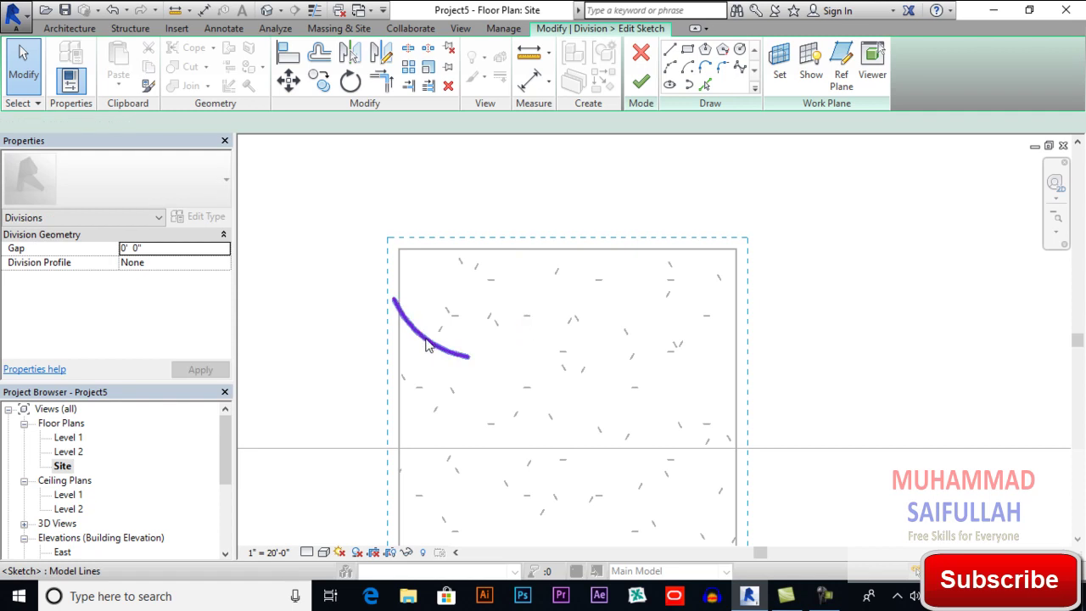
{"action": "key", "text": "Delete"}
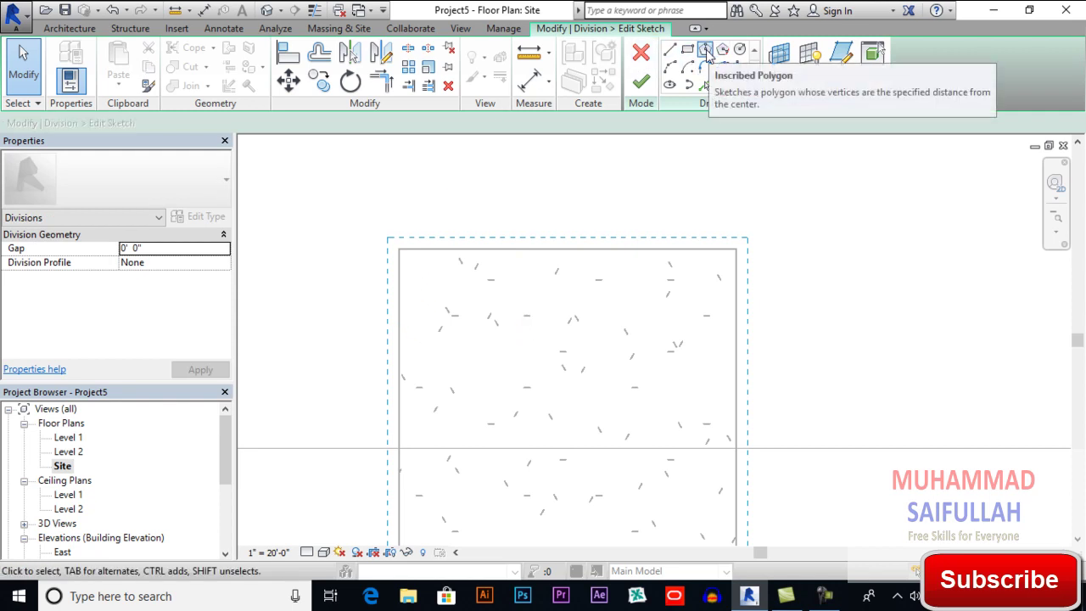
Draw a 6-sided inscribed polygon with 2'-2" sides centred on the floor's upper-left corner
{"action": "left_click", "coordinate": [707, 51]}
{"action": "scroll", "coordinate": [449, 273], "scroll_direction": "up", "scroll_amount": 4}
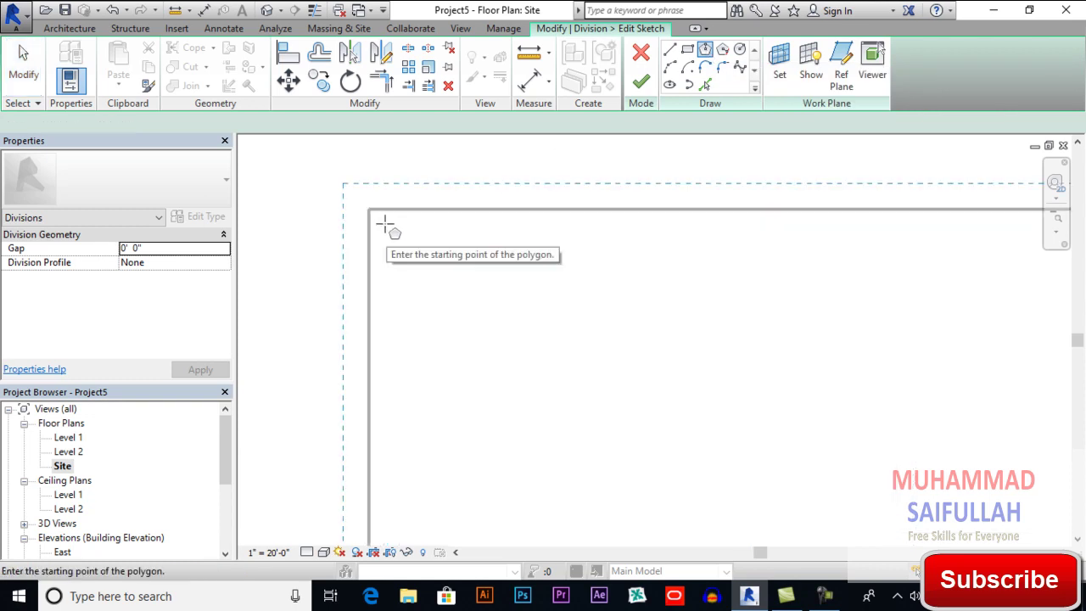
{"action": "left_click", "coordinate": [368, 210]}
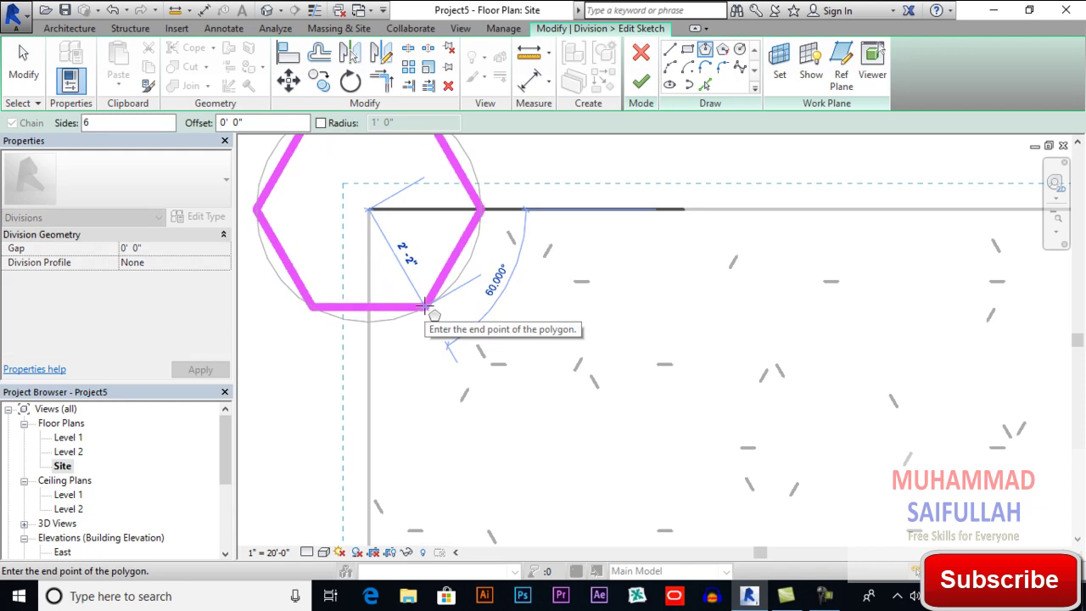
{"action": "left_click", "coordinate": [425, 305]}
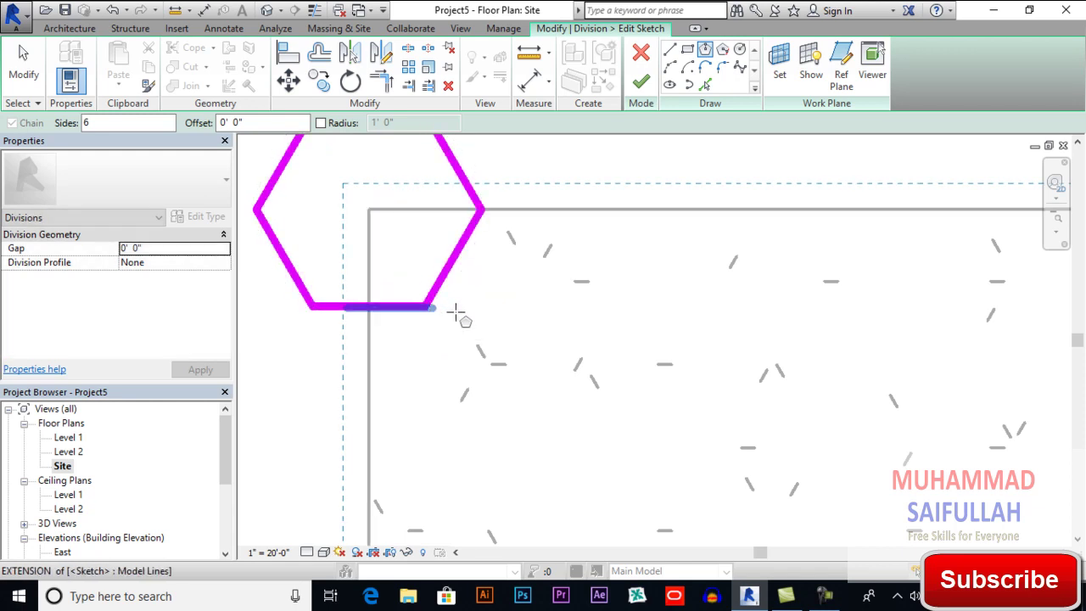
Exit polygon drawing and window-select the whole hexagon
{"action": "scroll", "coordinate": [454, 308], "scroll_direction": "down", "scroll_amount": 2}
{"action": "left_click", "coordinate": [29, 68]}
{"action": "scroll", "coordinate": [412, 252], "scroll_direction": "down", "scroll_amount": 2}
{"action": "mouse_move", "coordinate": [344, 196]}
{"action": "left_mouse_down"}
{"action": "mouse_move", "coordinate": [499, 335]}
{"action": "mouse_move", "coordinate": [486, 320]}
{"action": "left_mouse_up"}
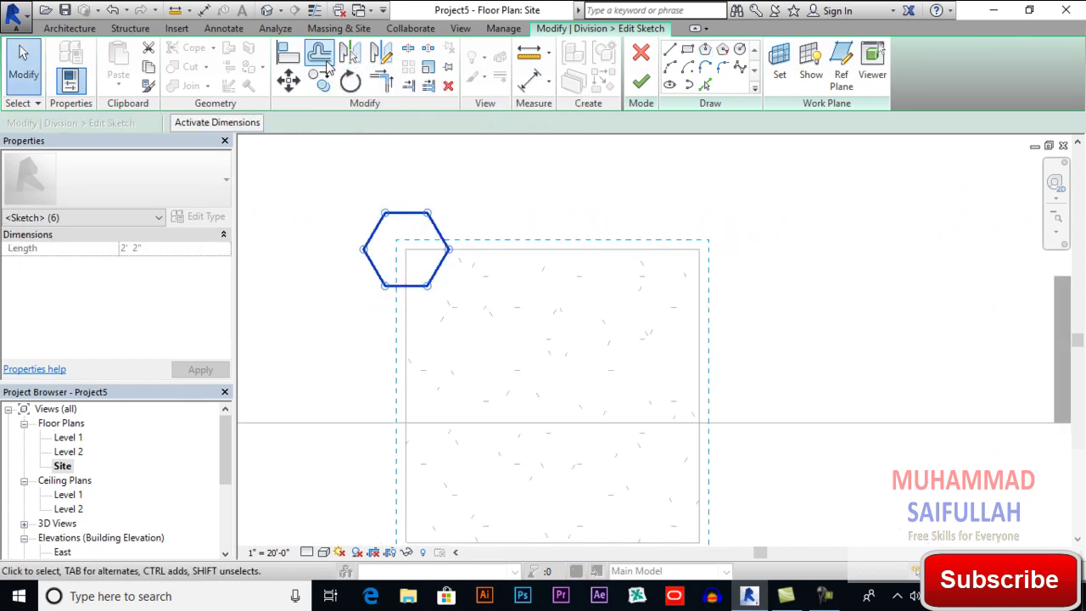
Copy the hexagon from its top to bottom vertex, then cancel and dismiss the overlapping-lines warning
{"action": "left_click", "coordinate": [319, 80]}
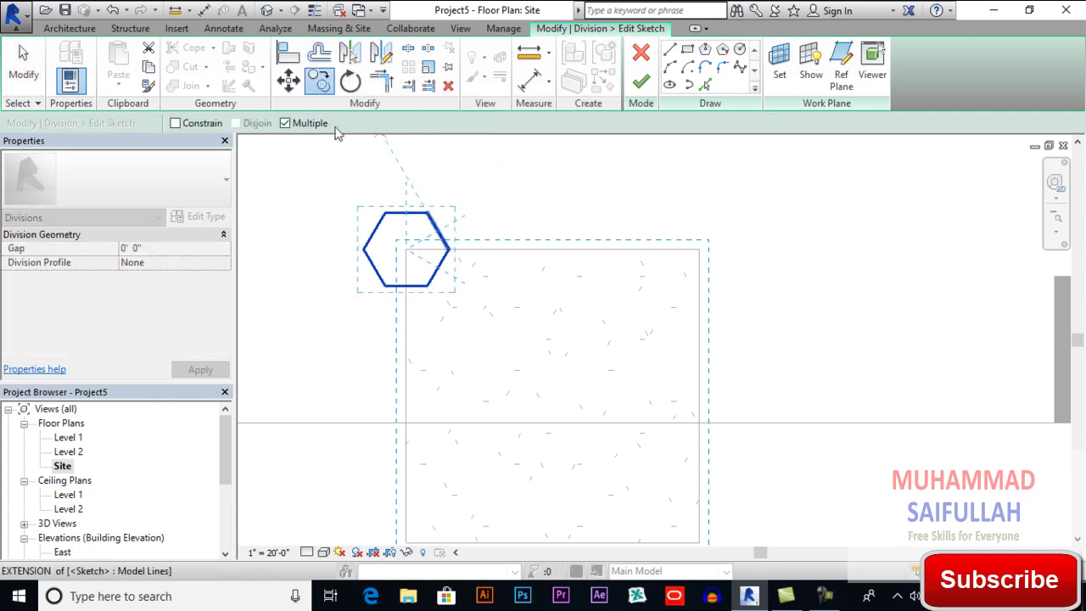
{"action": "left_click", "coordinate": [427, 213]}
{"action": "left_click", "coordinate": [427, 286]}
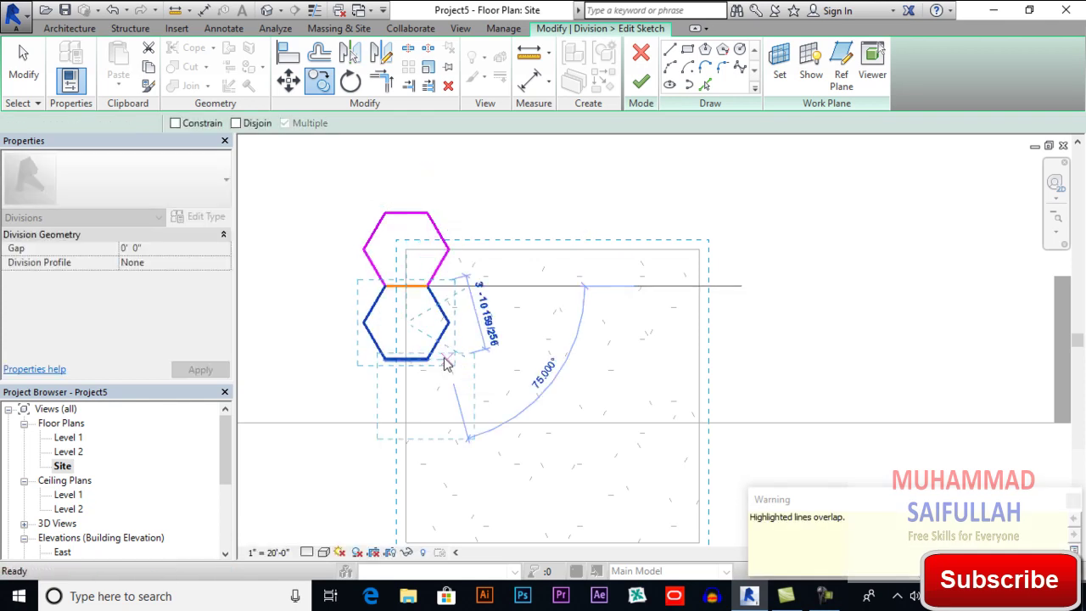
{"action": "key", "text": "Escape"}
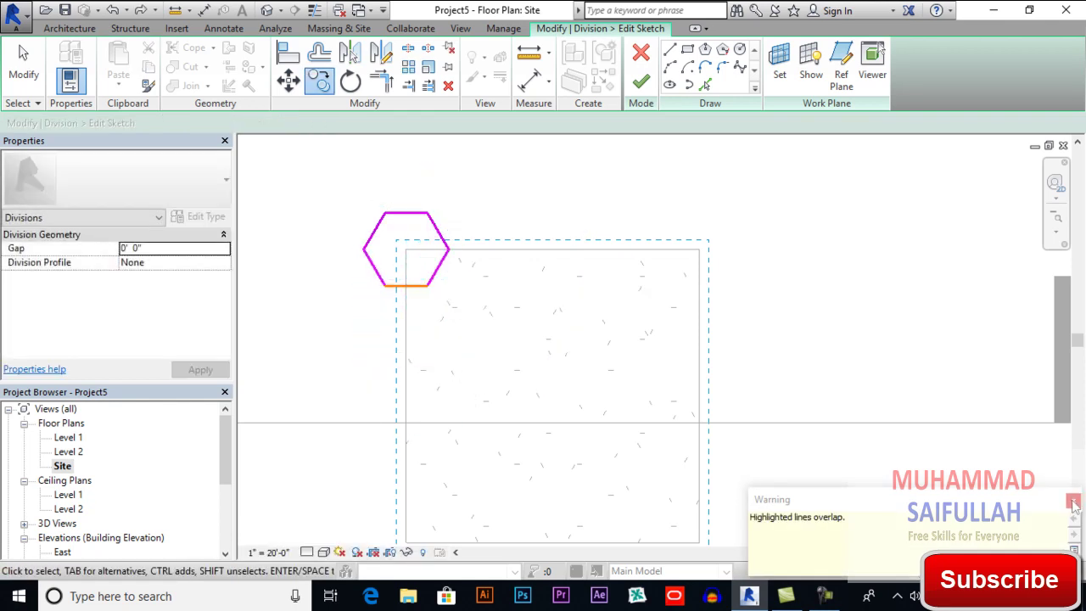
{"action": "left_click", "coordinate": [1073, 503]}
Reselect the hexagon and stack three copies below it down the floor's left edge
{"action": "left_click_drag", "start_coordinate": [350, 225], "coordinate": [484, 310]}
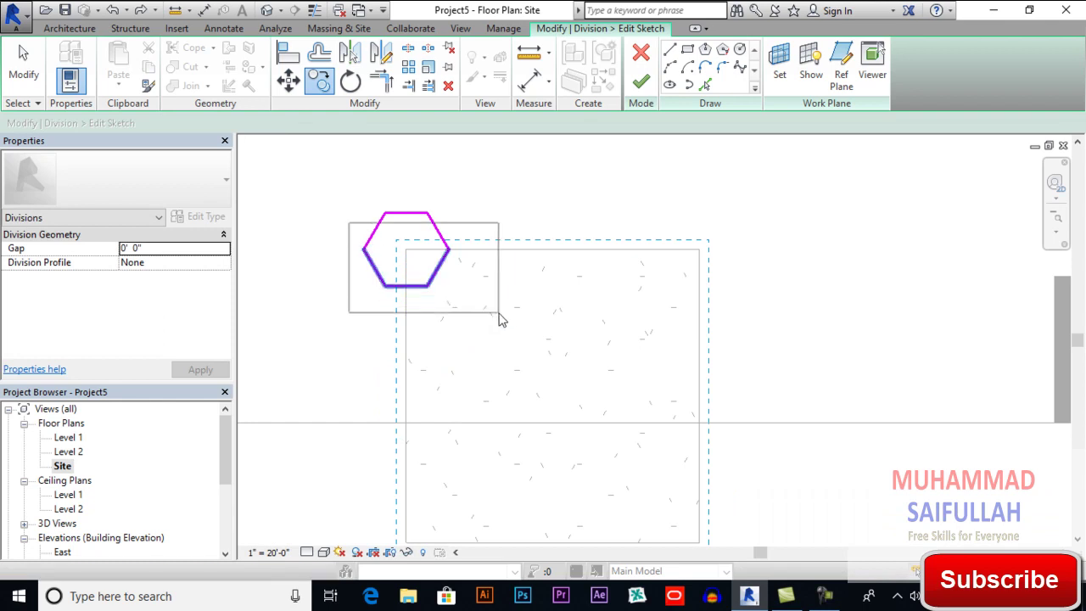
{"action": "left_click_drag", "start_coordinate": [469, 222], "coordinate": [326, 294]}
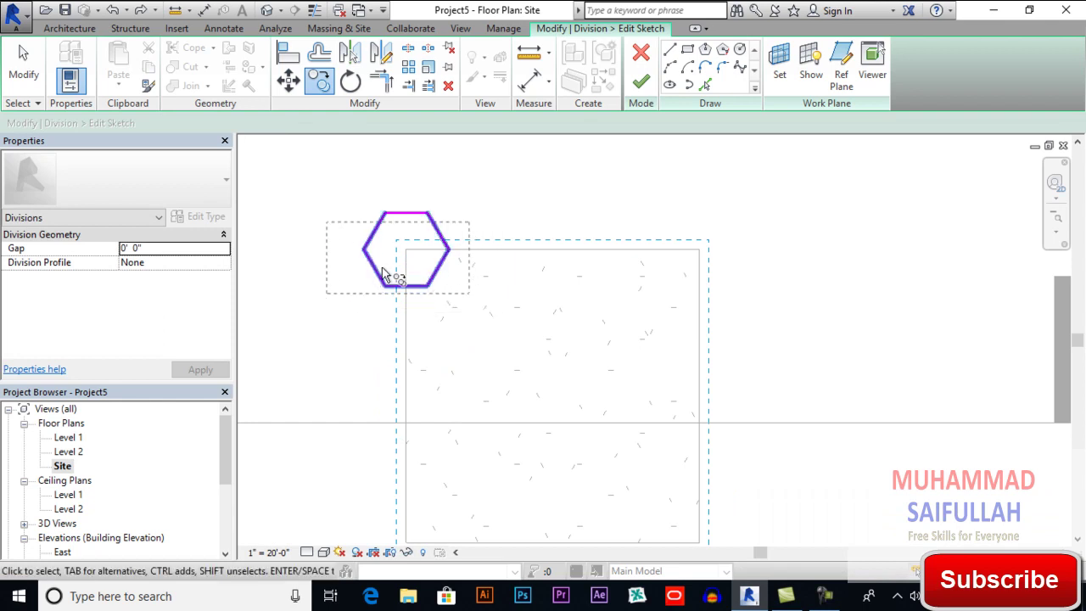
{"action": "left_click_drag", "start_coordinate": [430, 219], "coordinate": [431, 284]}
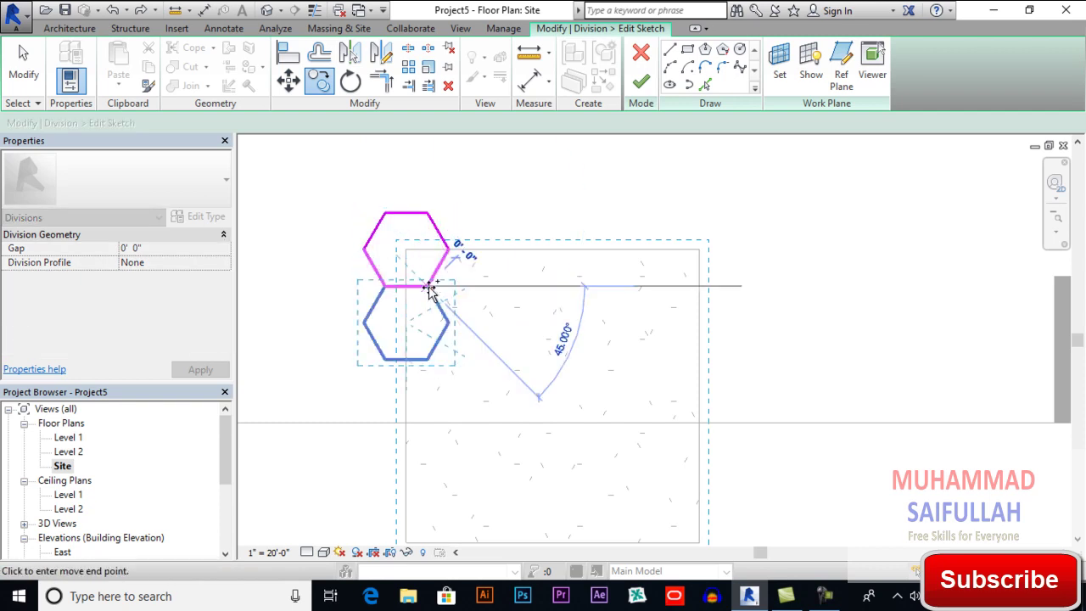
{"action": "left_click", "coordinate": [431, 285]}
{"action": "left_click", "coordinate": [429, 359]}
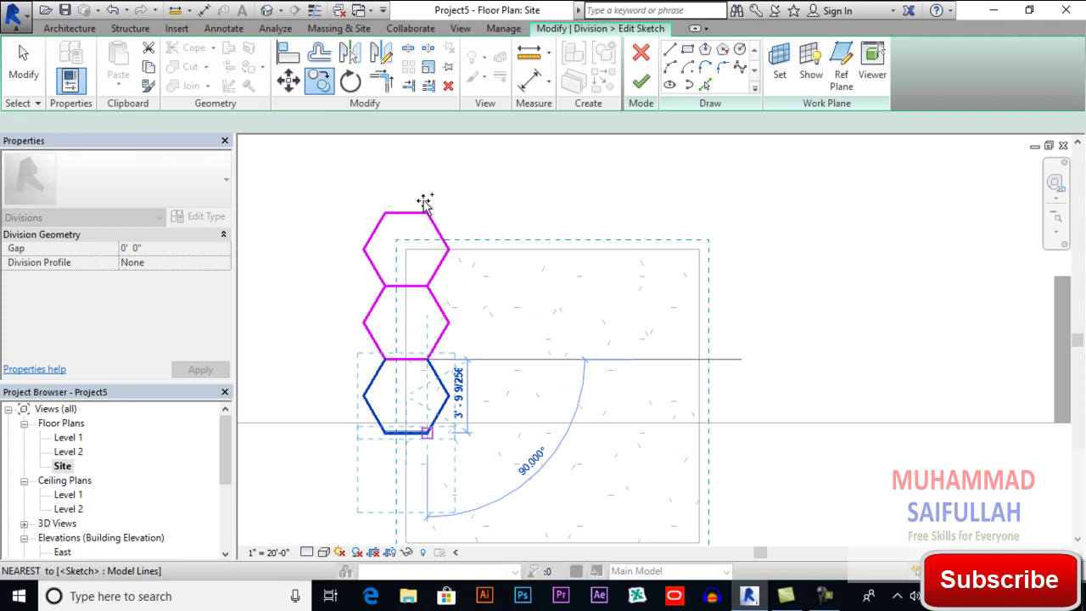
{"action": "scroll", "coordinate": [424, 208], "scroll_direction": "down", "scroll_amount": 2}
{"action": "scroll", "coordinate": [480, 368], "scroll_direction": "up", "scroll_amount": 2}
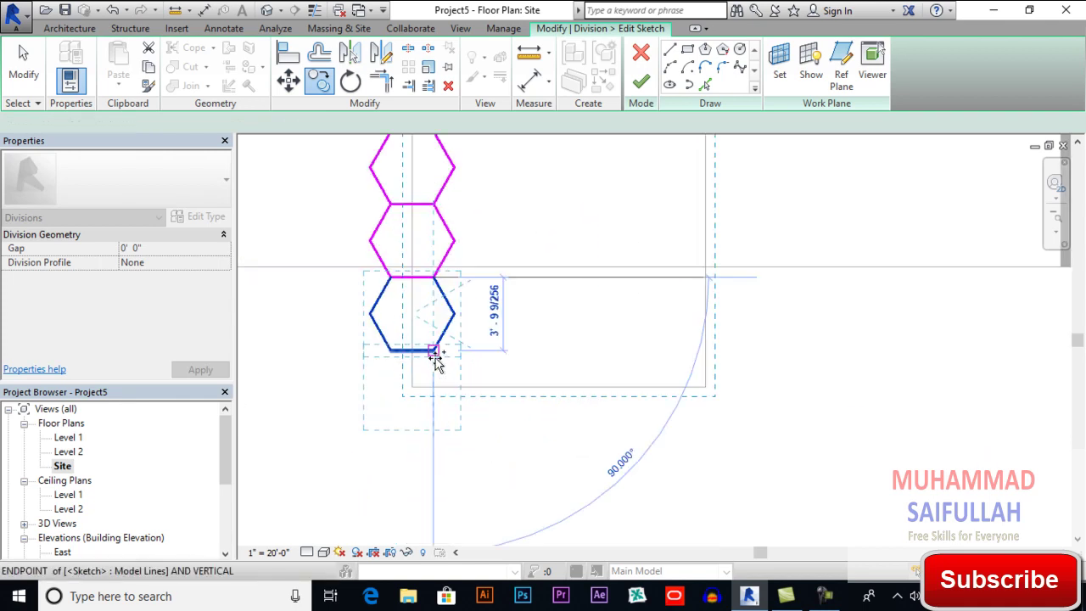
{"action": "left_click", "coordinate": [435, 355]}
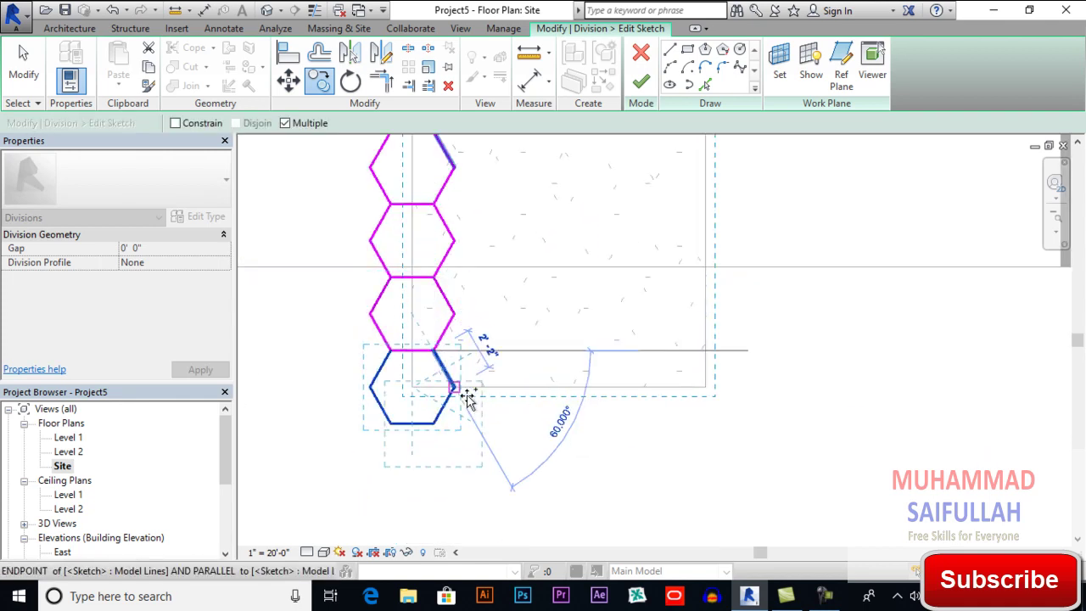
{"action": "scroll", "coordinate": [470, 390], "scroll_direction": "down", "scroll_amount": 2}
Select the whole hexagon column and copy it from a hexagon corner base point
{"action": "key", "text": "Escape"}
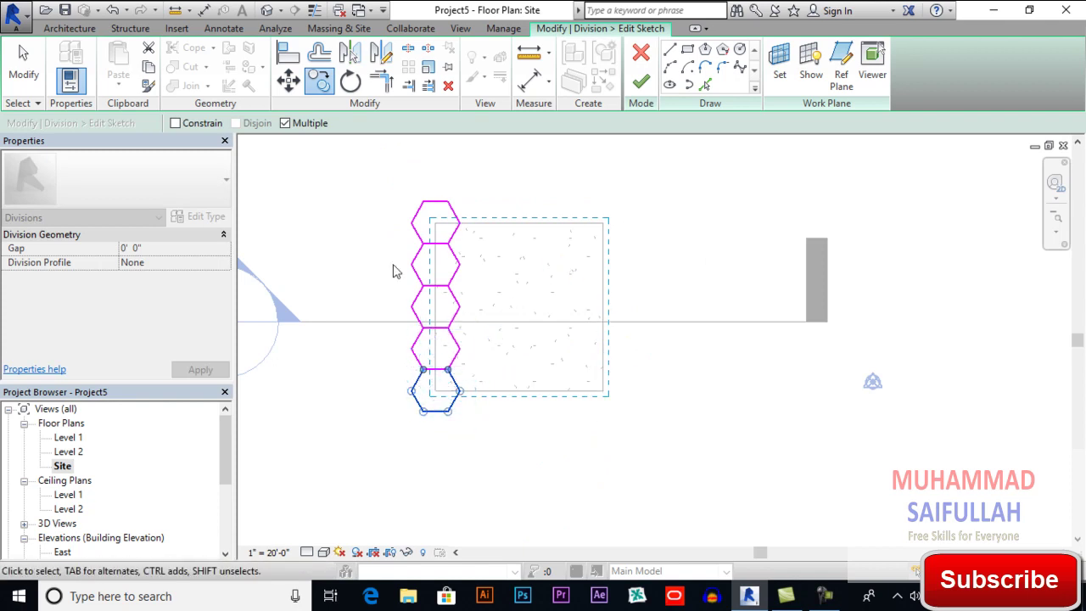
{"action": "key", "text": "Escape"}
{"action": "left_click_drag", "start_coordinate": [364, 172], "coordinate": [543, 472]}
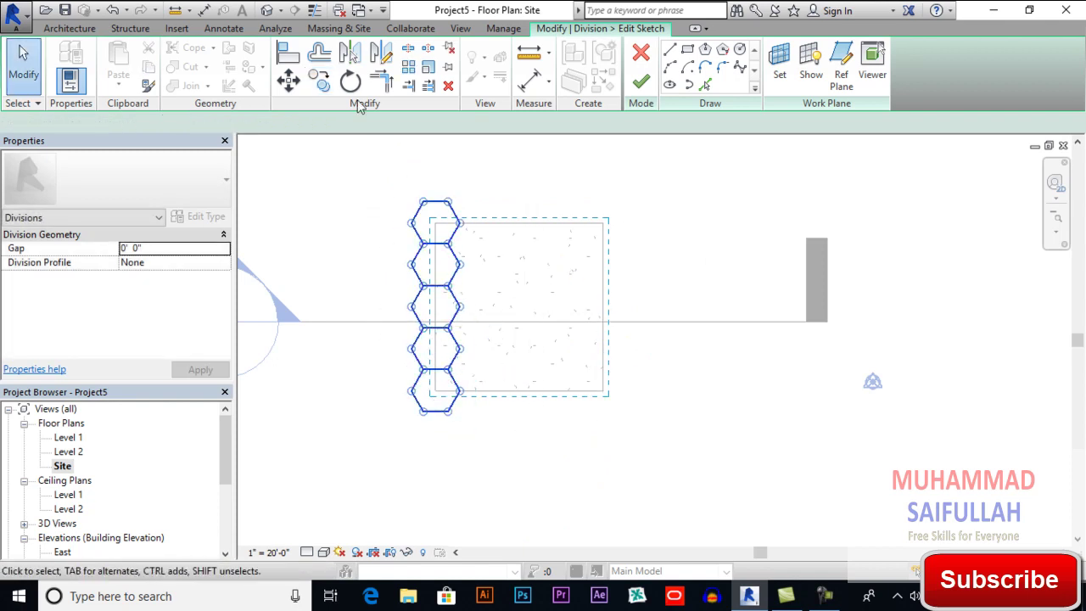
{"action": "left_click", "coordinate": [319, 80]}
{"action": "scroll", "coordinate": [424, 229], "scroll_direction": "up", "scroll_amount": 2}
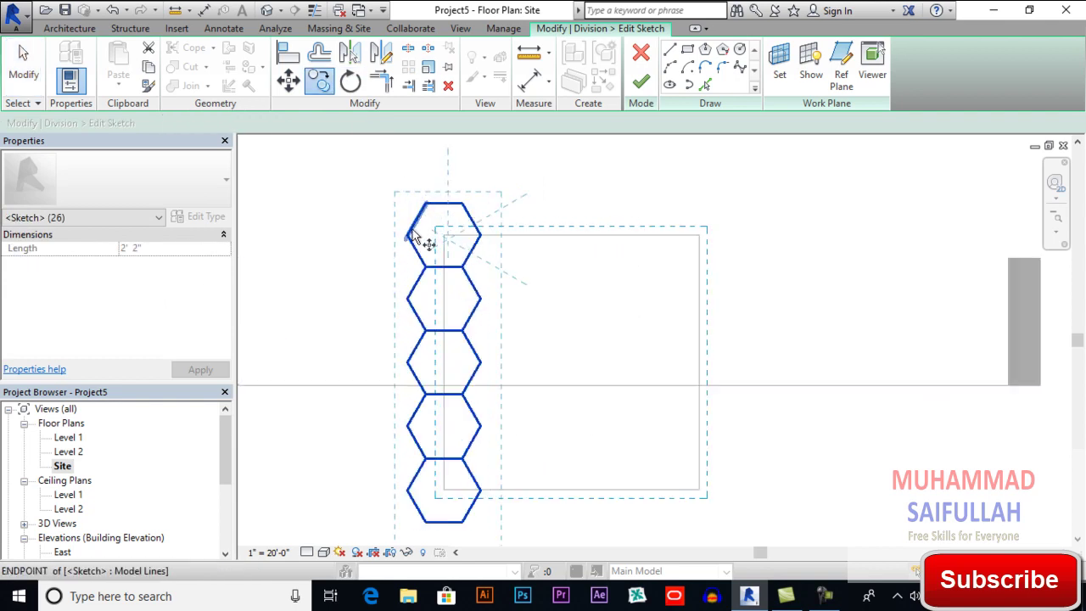
{"action": "scroll", "coordinate": [416, 237], "scroll_direction": "up", "scroll_amount": 2}
{"action": "left_click", "coordinate": [440, 314]}
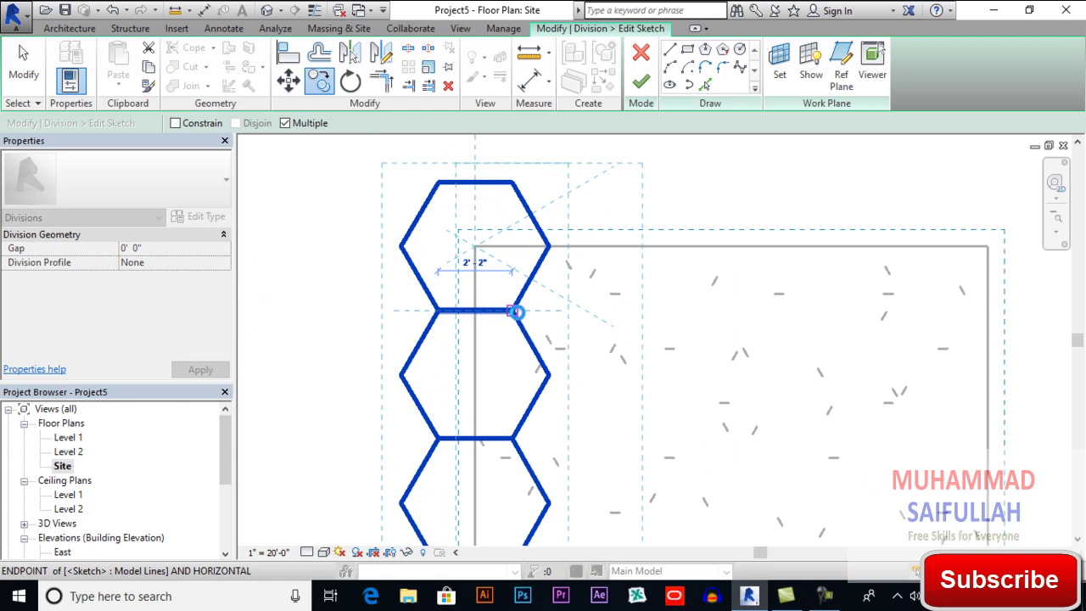
Place seven column copies at 2' 2" spacing rightward to the floor's right side
{"action": "left_click", "coordinate": [515, 313]}
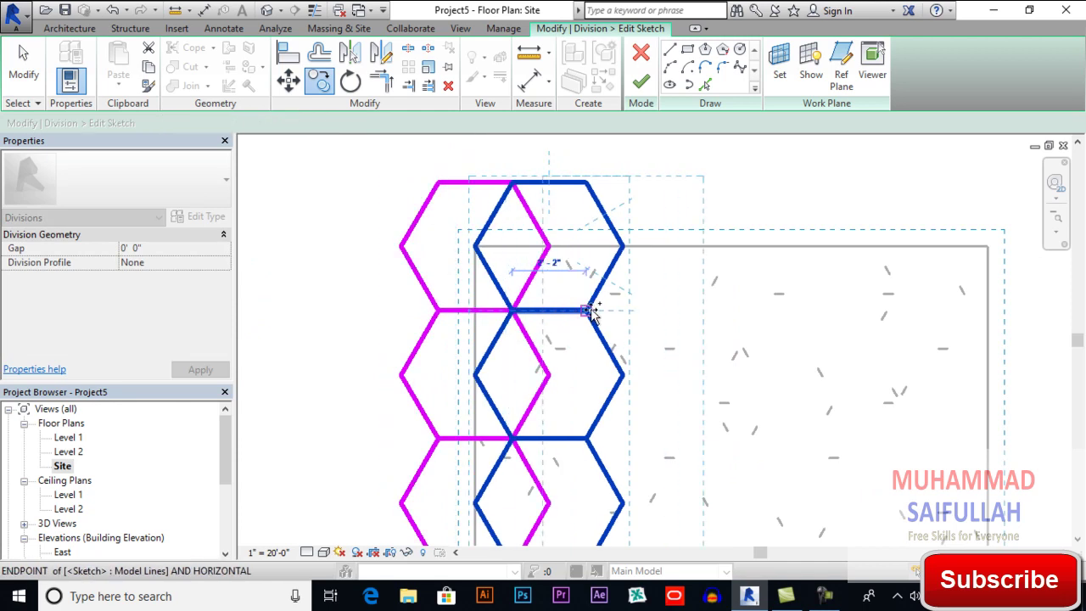
{"action": "left_click", "coordinate": [591, 312]}
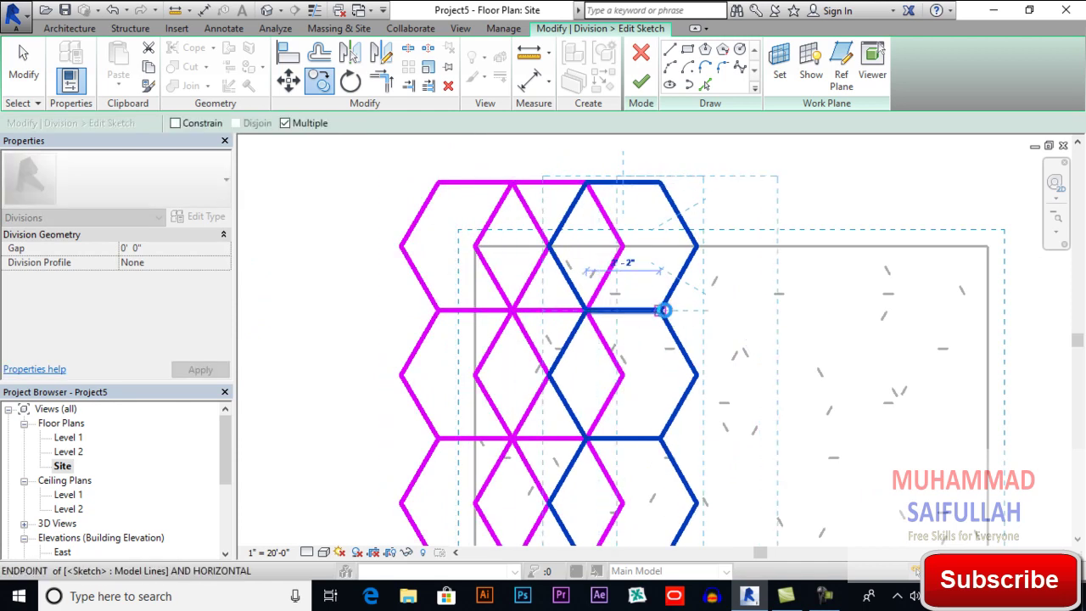
{"action": "left_click", "coordinate": [663, 310]}
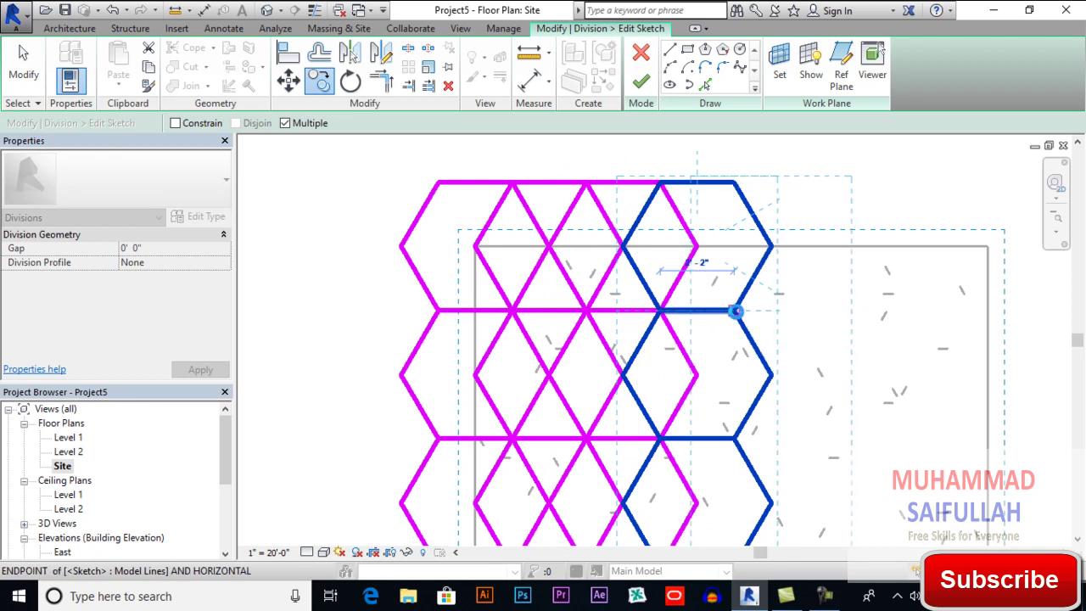
{"action": "left_click", "coordinate": [737, 312]}
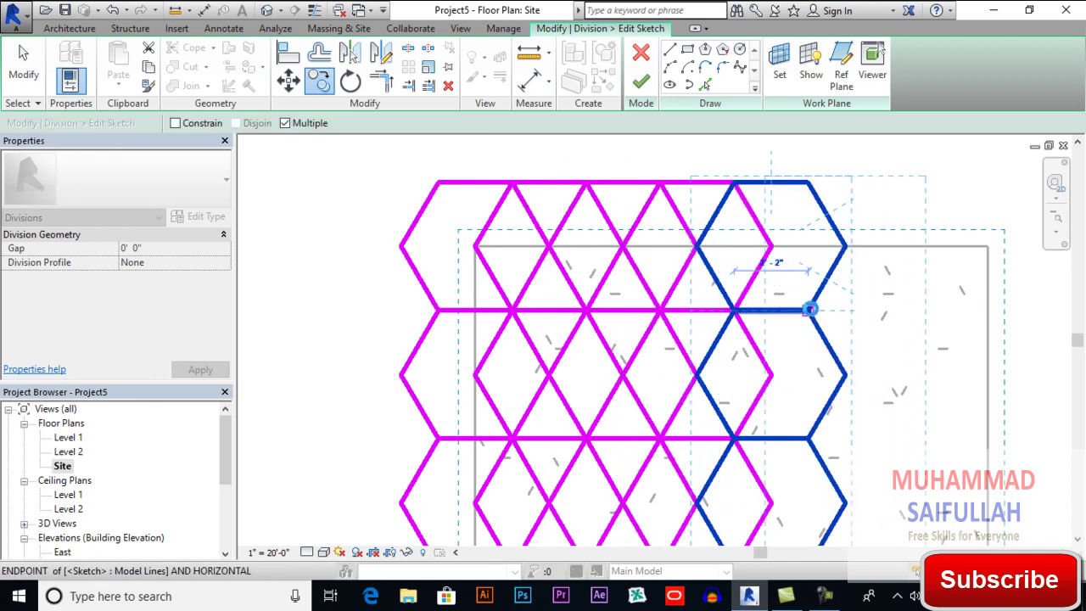
{"action": "left_click", "coordinate": [810, 309]}
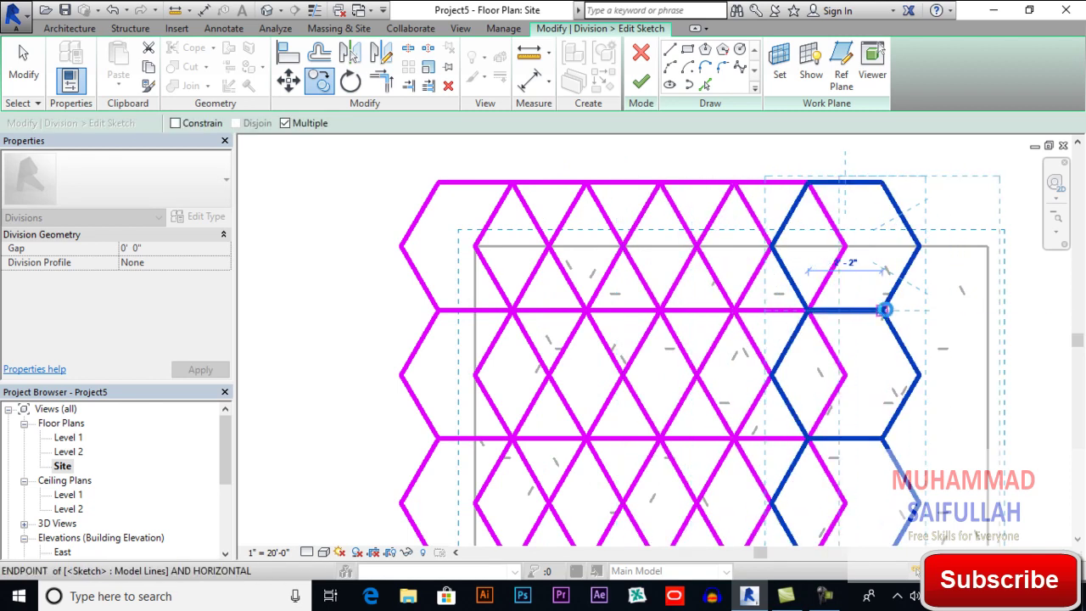
{"action": "left_click", "coordinate": [884, 311]}
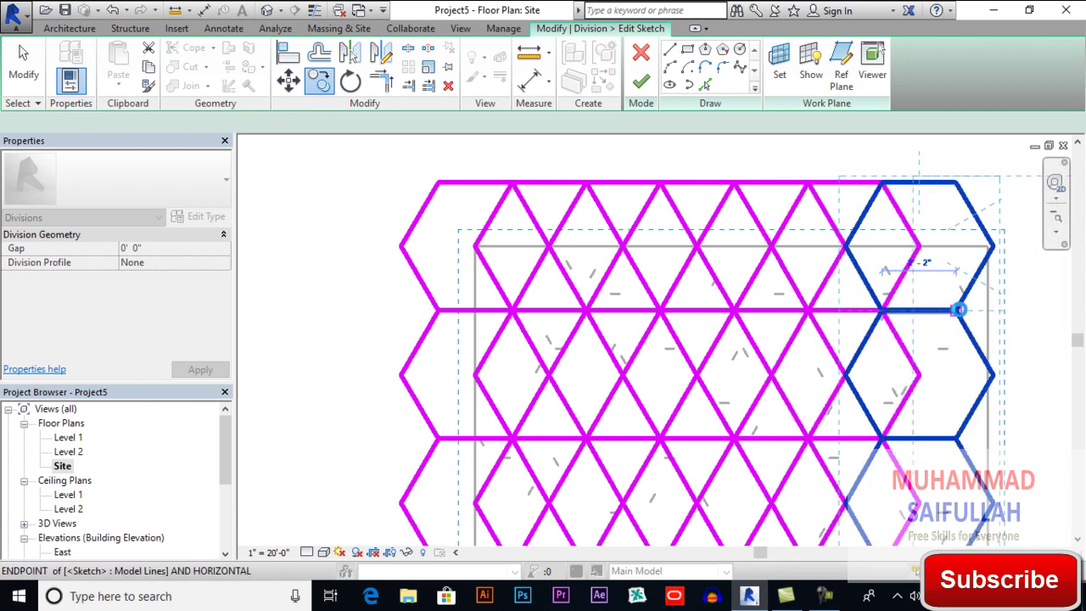
{"action": "left_click", "coordinate": [958, 310]}
{"action": "key", "text": "r"}
{"action": "key", "text": "o"}
{"action": "scroll", "coordinate": [630, 263], "scroll_direction": "down", "scroll_amount": 2}
{"action": "scroll", "coordinate": [624, 259], "scroll_direction": "down", "scroll_amount": 3}
{"action": "scroll", "coordinate": [659, 340], "scroll_direction": "up", "scroll_amount": 2}
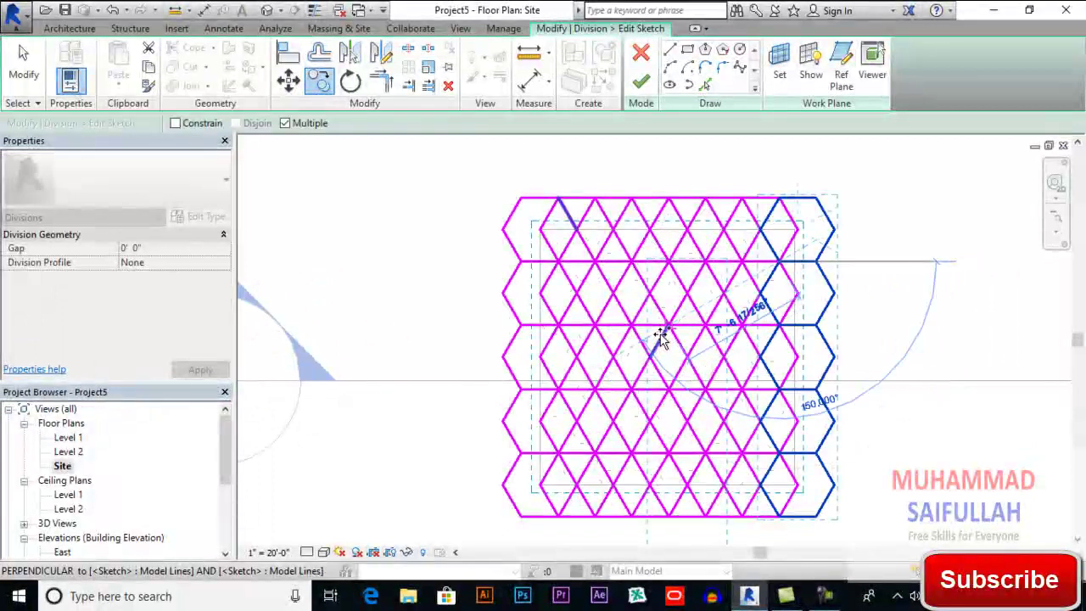
Check the grid's top line, then delete the ten stray segments along the left edge
{"action": "key", "text": "Escape"}
{"action": "key", "text": "Escape"}
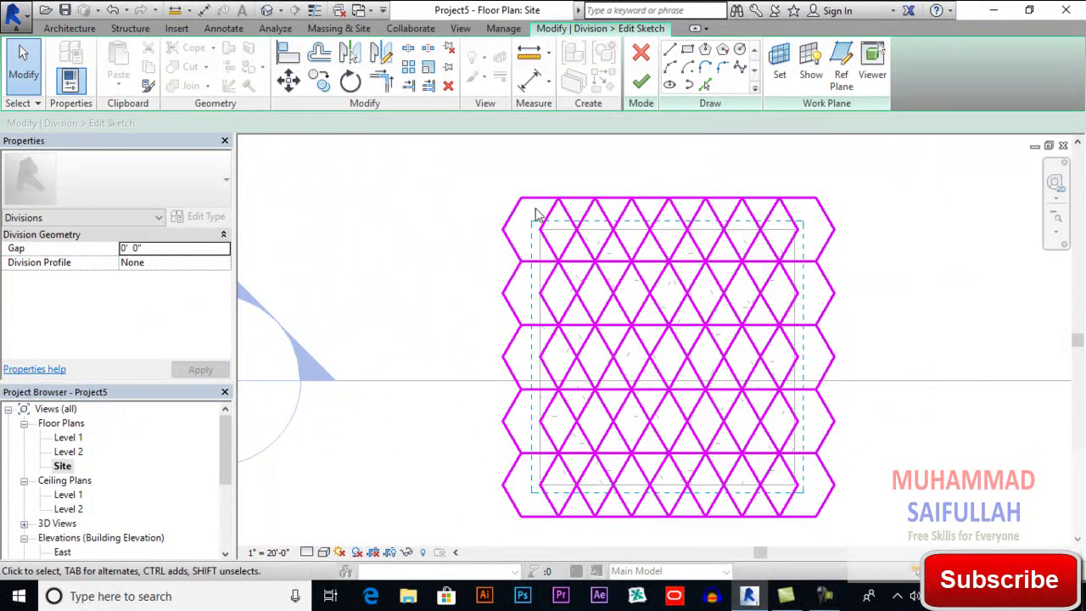
{"action": "mouse_move", "coordinate": [501, 173]}
{"action": "left_mouse_down"}
{"action": "mouse_move", "coordinate": [672, 218]}
{"action": "mouse_move", "coordinate": [882, 221]}
{"action": "left_mouse_up"}
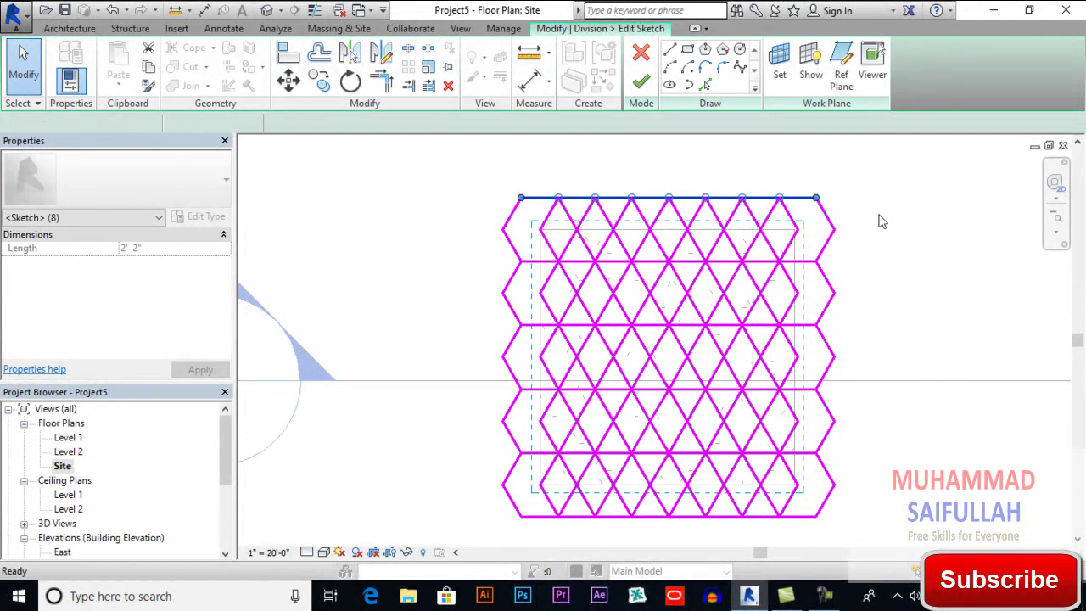
{"action": "left_click", "coordinate": [847, 197]}
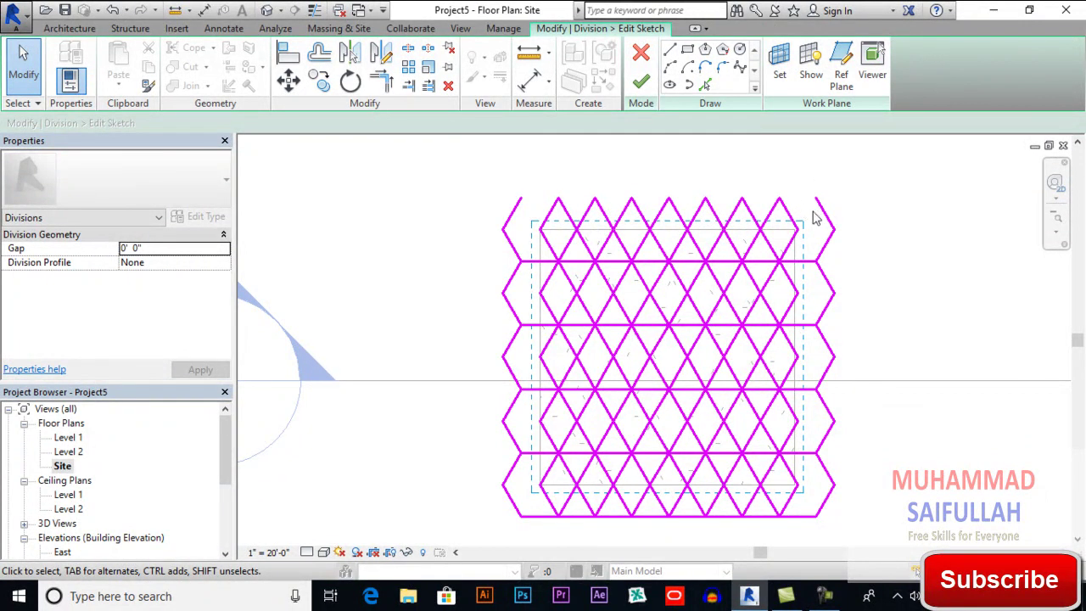
{"action": "scroll", "coordinate": [836, 221], "scroll_direction": "up", "scroll_amount": 1}
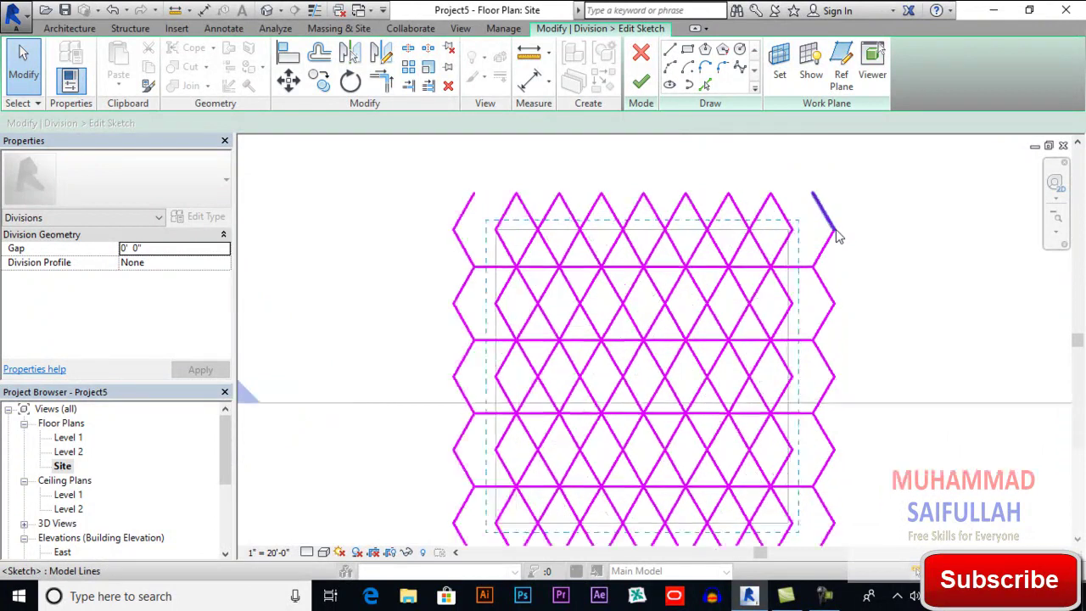
{"action": "scroll", "coordinate": [670, 164], "scroll_direction": "down", "scroll_amount": 1}
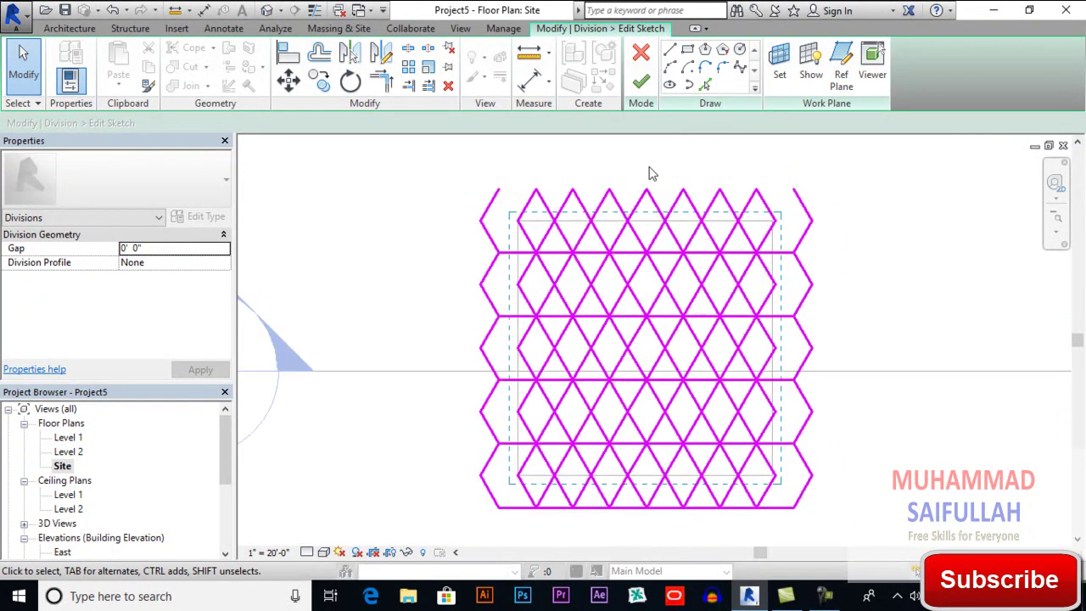
{"action": "left_click", "coordinate": [486, 210]}
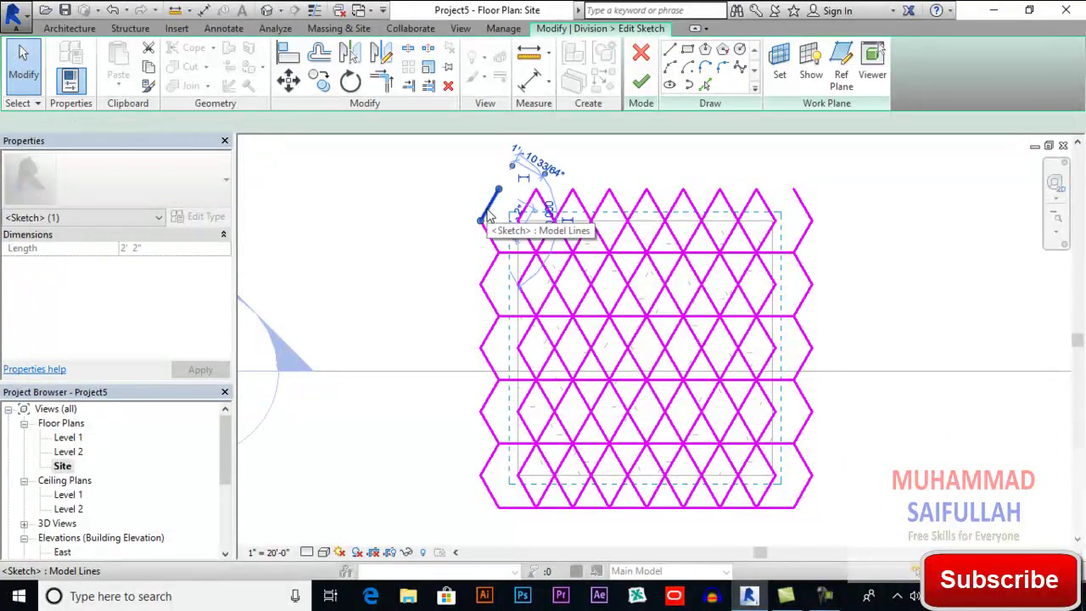
{"action": "left_click_drag", "start_coordinate": [420, 170], "coordinate": [519, 526]}
{"action": "key", "text": "Delete"}
Delete the grid's bottom line and the zigzag lines along the right edge
{"action": "mouse_move", "coordinate": [476, 486]}
{"action": "left_mouse_down"}
{"action": "mouse_move", "coordinate": [553, 528]}
{"action": "mouse_move", "coordinate": [783, 539]}
{"action": "left_mouse_up"}
{"action": "left_click_drag", "start_coordinate": [856, 553], "coordinate": [857, 554]}
{"action": "key", "text": "Delete"}
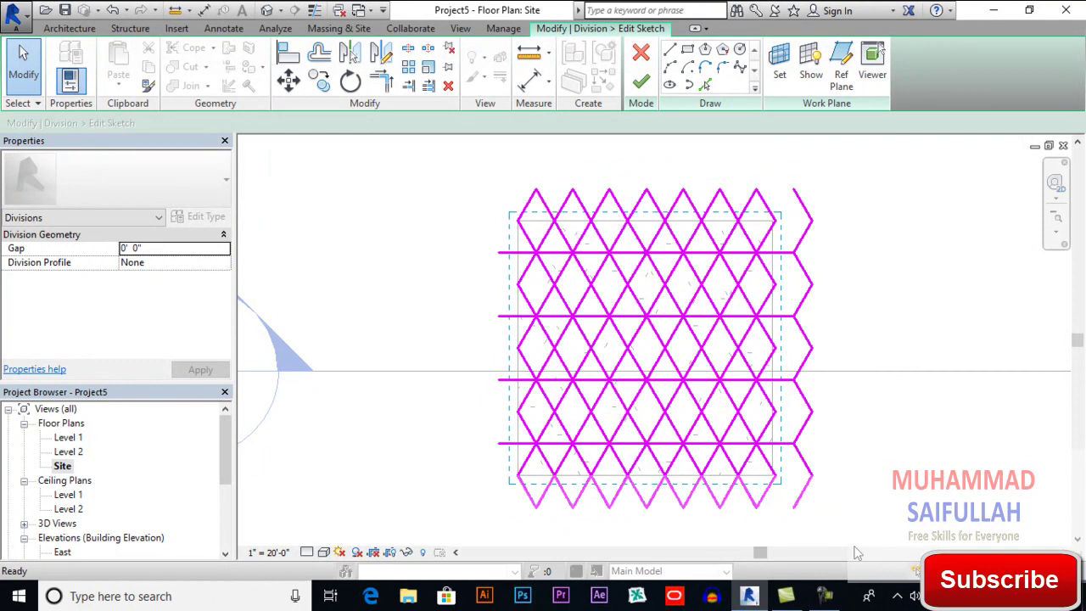
{"action": "left_click_drag", "start_coordinate": [788, 167], "coordinate": [880, 530]}
{"action": "key", "text": "d"}
{"action": "key", "text": "e"}
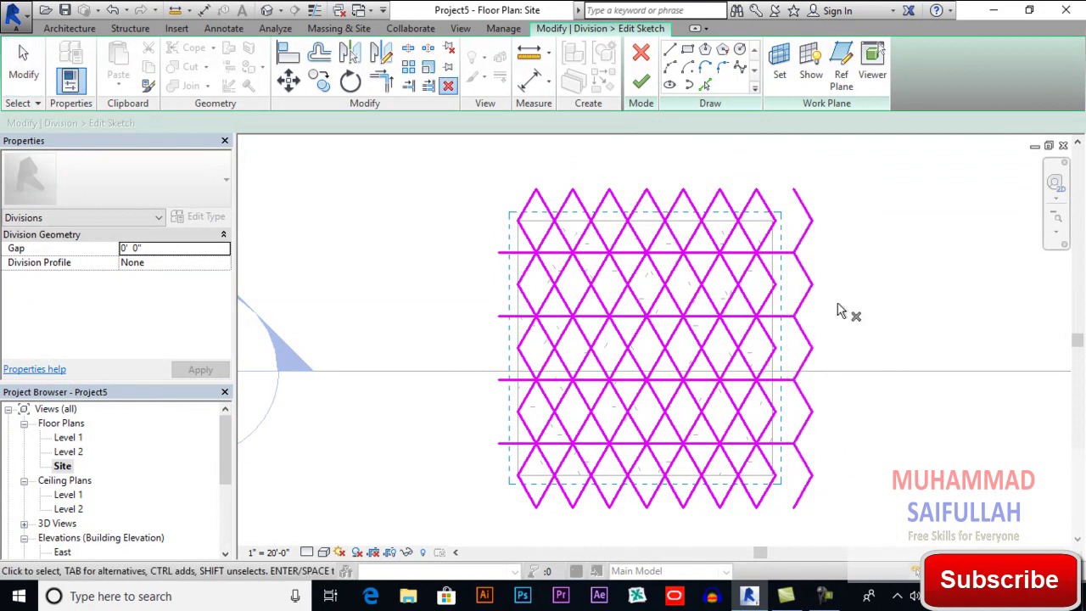
{"action": "left_click_drag", "start_coordinate": [839, 162], "coordinate": [797, 531]}
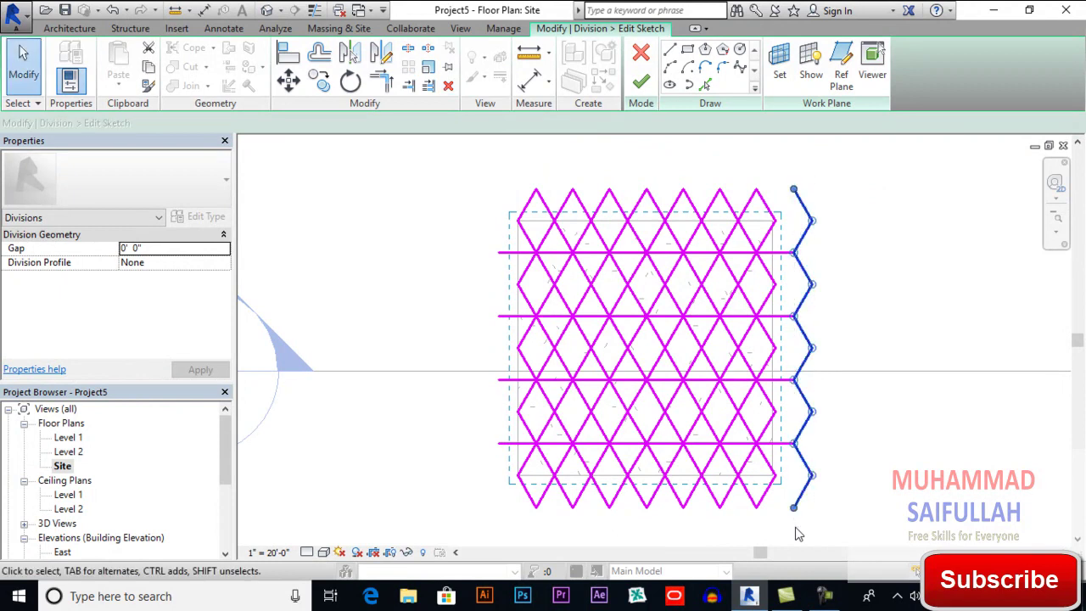
{"action": "key", "text": "Return"}
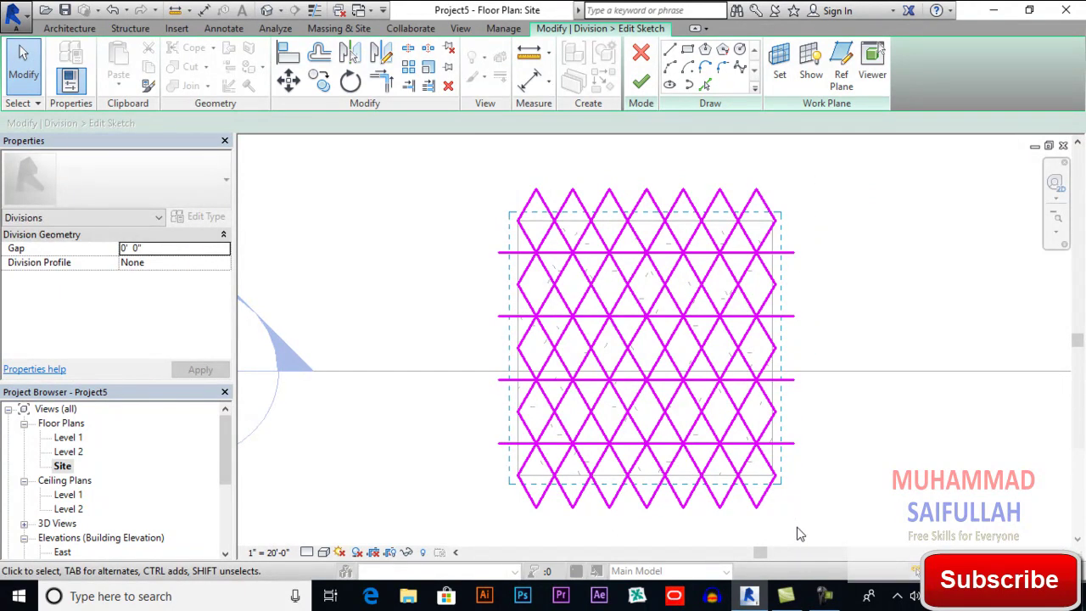
Copy the rightmost zigzag column one triangle further right
{"action": "mouse_move", "coordinate": [732, 168]}
{"action": "left_mouse_down"}
{"action": "mouse_move", "coordinate": [761, 207]}
{"action": "mouse_move", "coordinate": [832, 534]}
{"action": "left_mouse_up"}
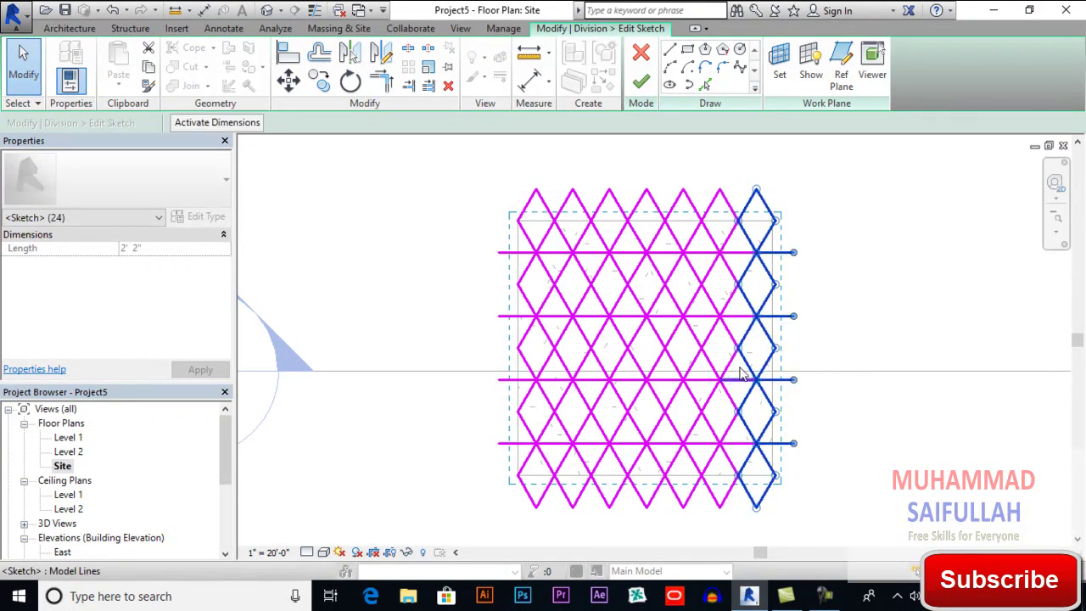
{"action": "left_click", "coordinate": [320, 82]}
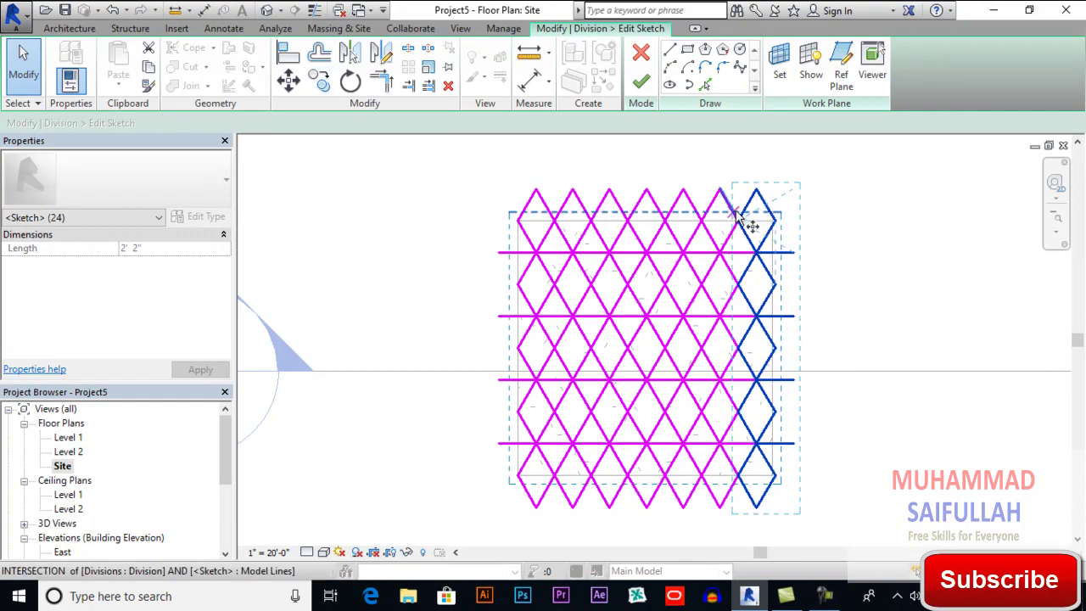
{"action": "scroll", "coordinate": [750, 227], "scroll_direction": "up", "scroll_amount": 3}
{"action": "left_click", "coordinate": [739, 225]}
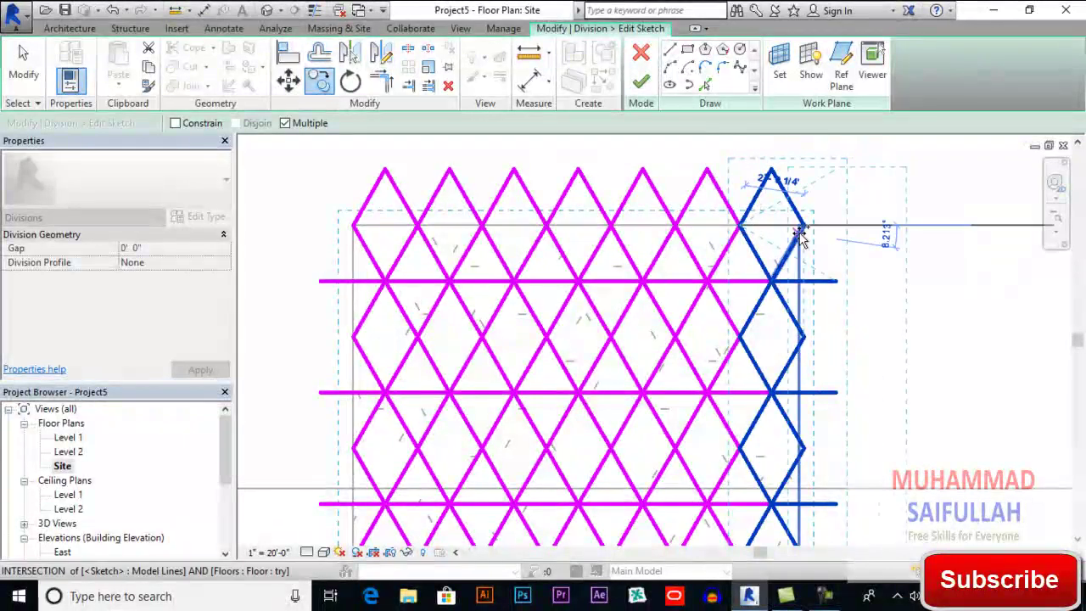
{"action": "left_click", "coordinate": [805, 227]}
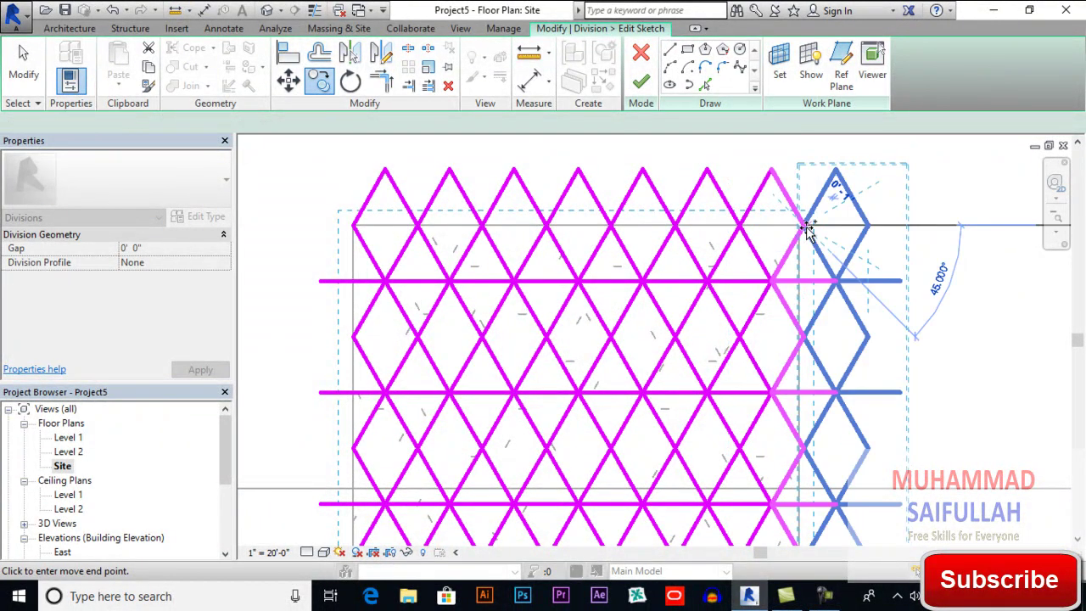
{"action": "key", "text": "Escape"}
{"action": "scroll", "coordinate": [649, 246], "scroll_direction": "down", "scroll_amount": 3}
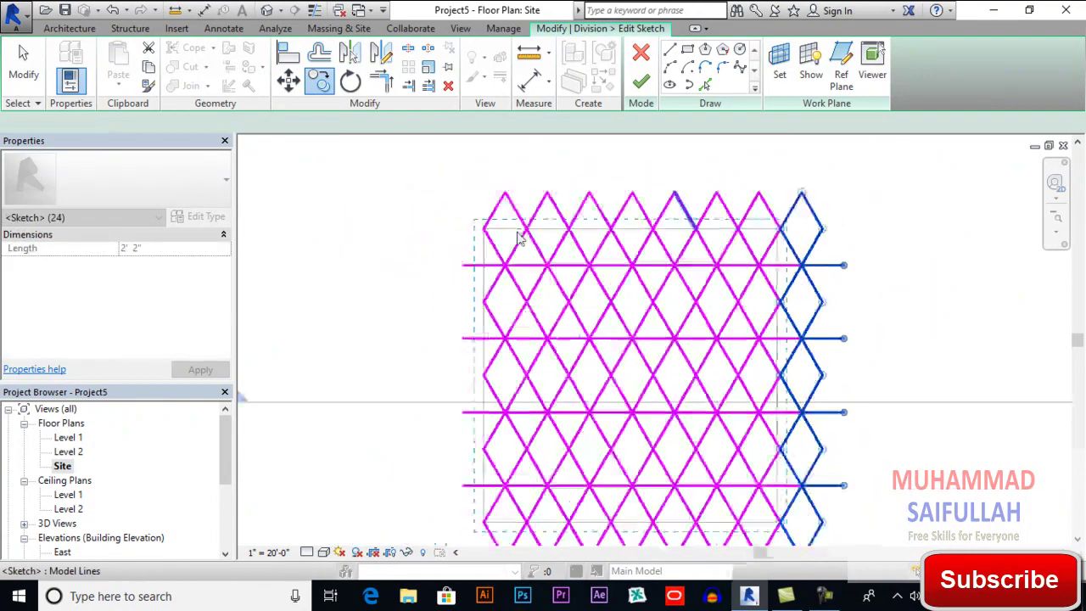
Copy the left zigzag column one diamond step to the left
{"action": "middle_click_drag", "start_coordinate": [517, 235], "coordinate": [582, 211]}
{"action": "left_click_drag", "start_coordinate": [508, 141], "coordinate": [582, 546]}
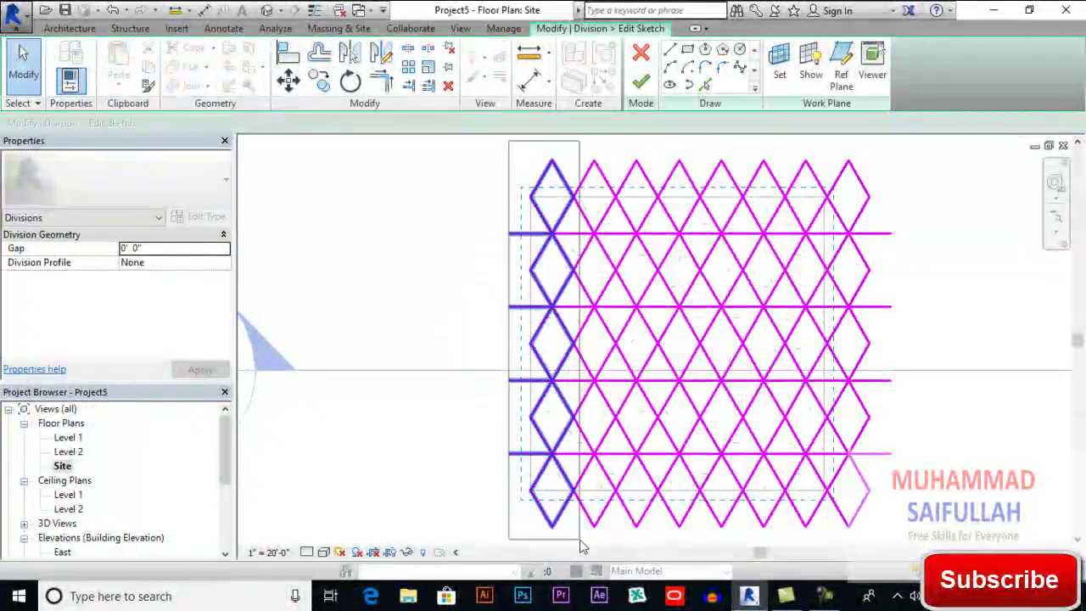
{"action": "left_click", "coordinate": [319, 81]}
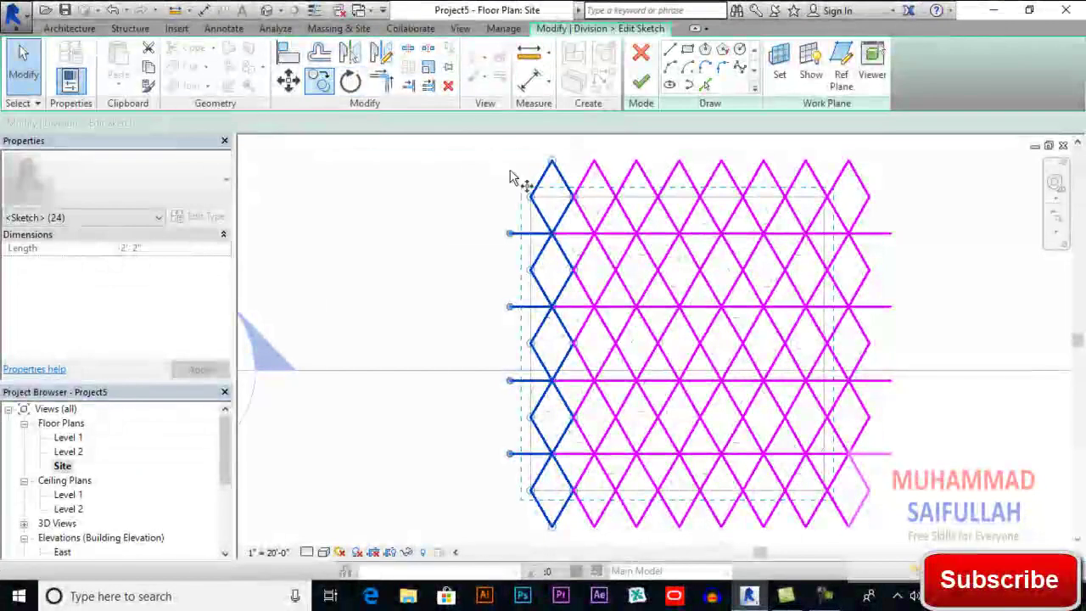
{"action": "left_click", "coordinate": [574, 197]}
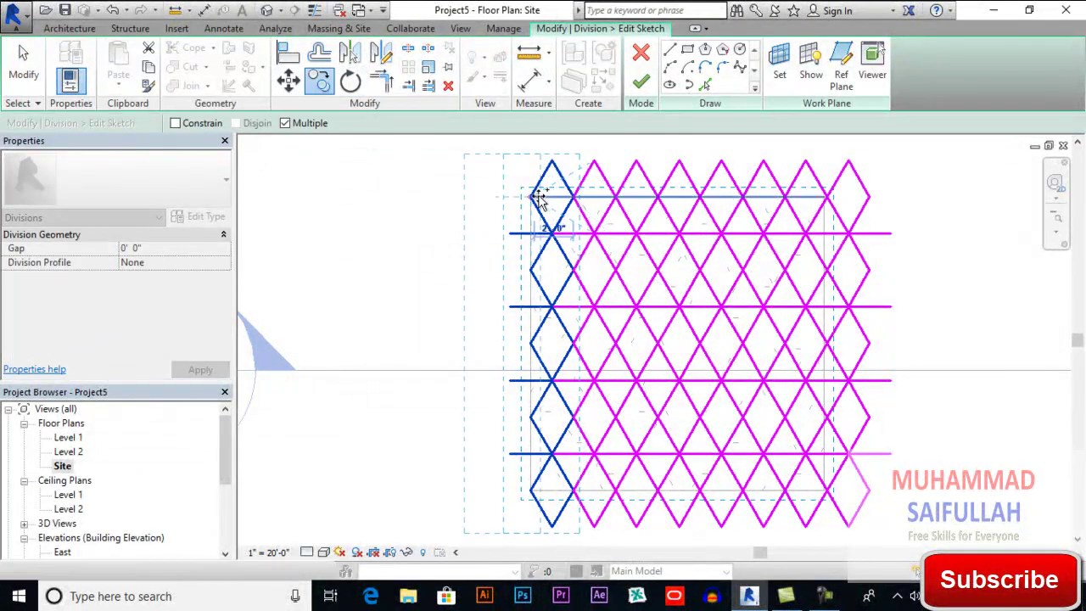
{"action": "left_click", "coordinate": [532, 197]}
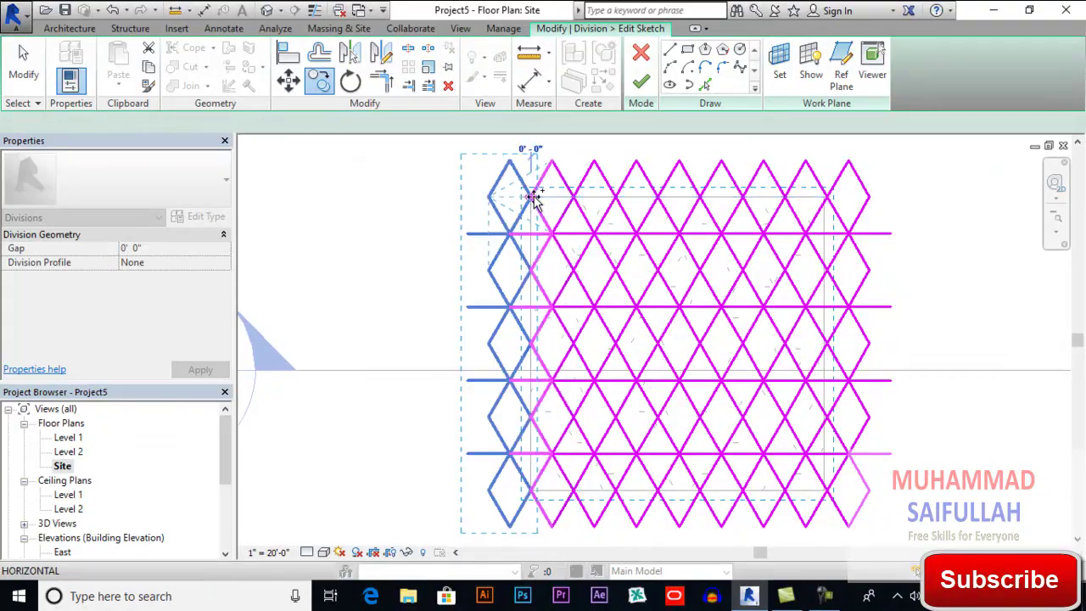
Delete the horizontal stub, leftover left-edge lines and the diagonal stub on the grid's left side
{"action": "key", "text": "Escape"}
{"action": "key", "text": "Escape"}
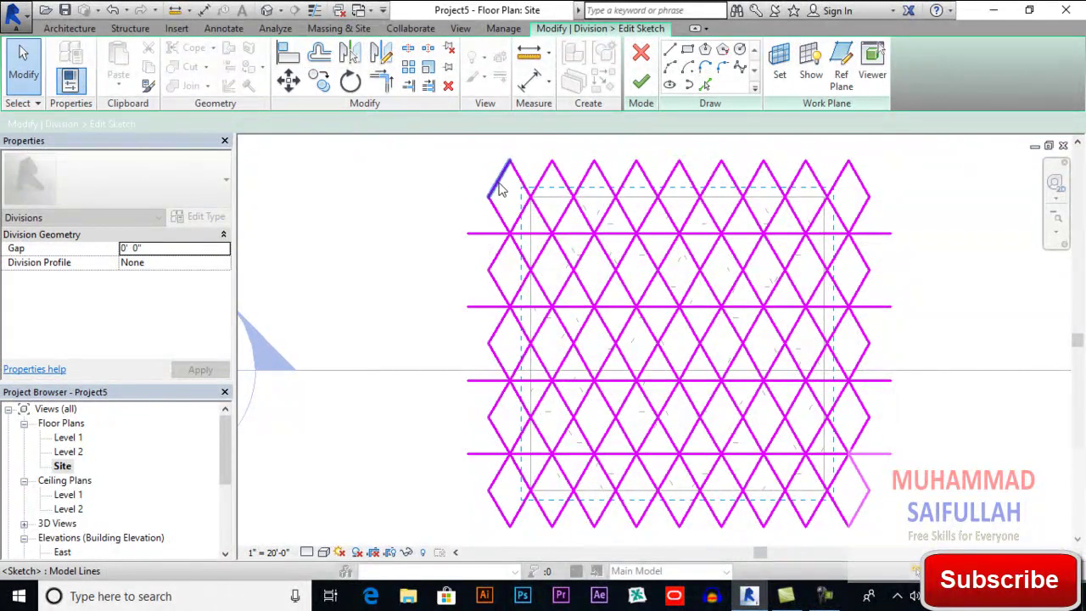
{"action": "left_click", "coordinate": [499, 185]}
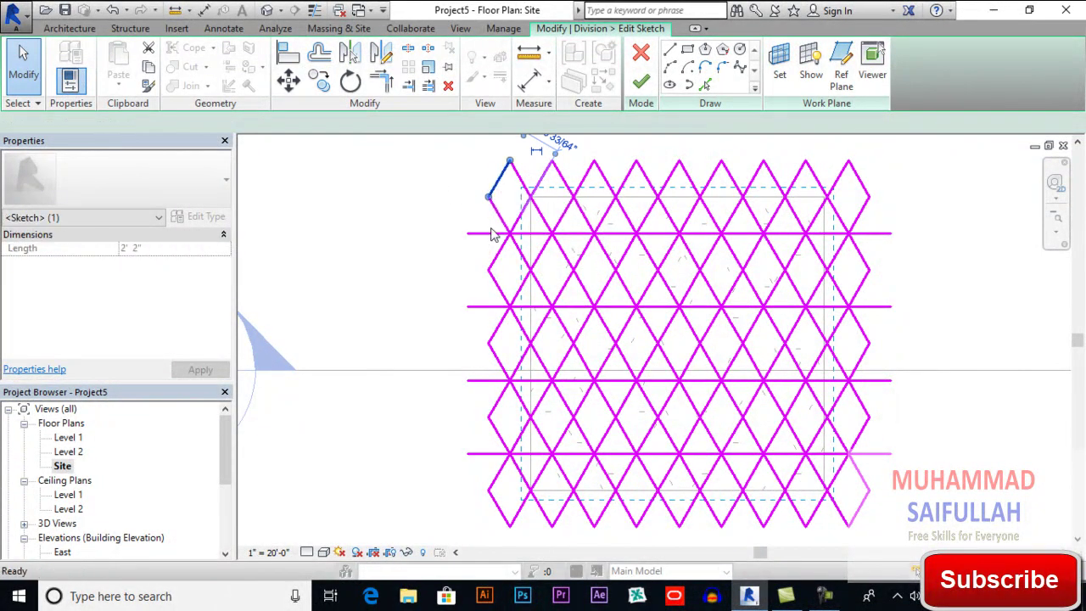
{"action": "left_click", "coordinate": [492, 235]}
{"action": "left_click", "coordinate": [502, 223]}
{"action": "key", "text": "Delete"}
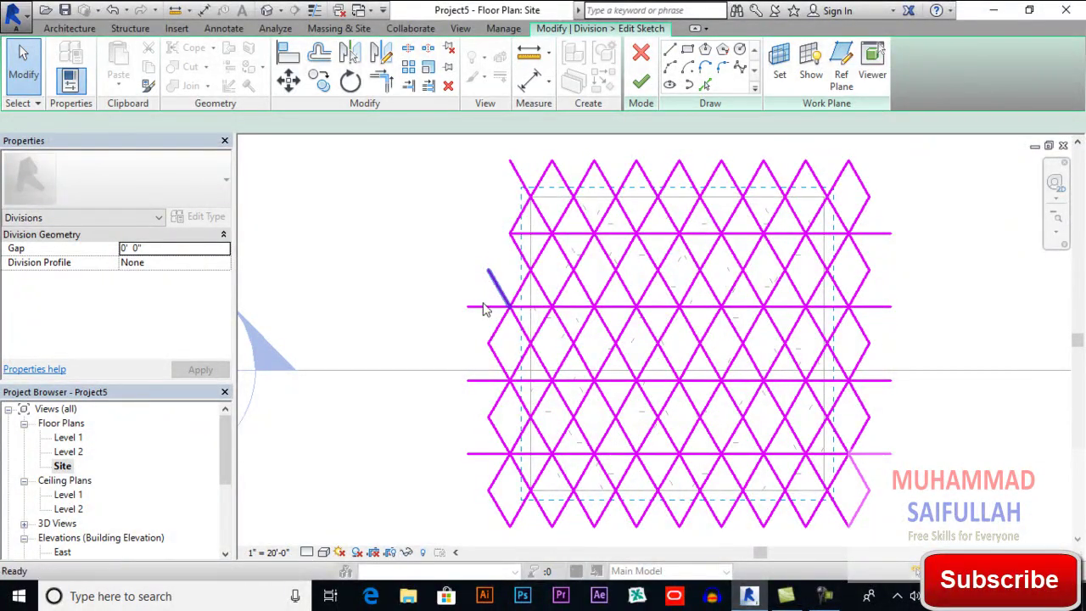
{"action": "middle_click_drag", "start_coordinate": [477, 342], "coordinate": [537, 254]}
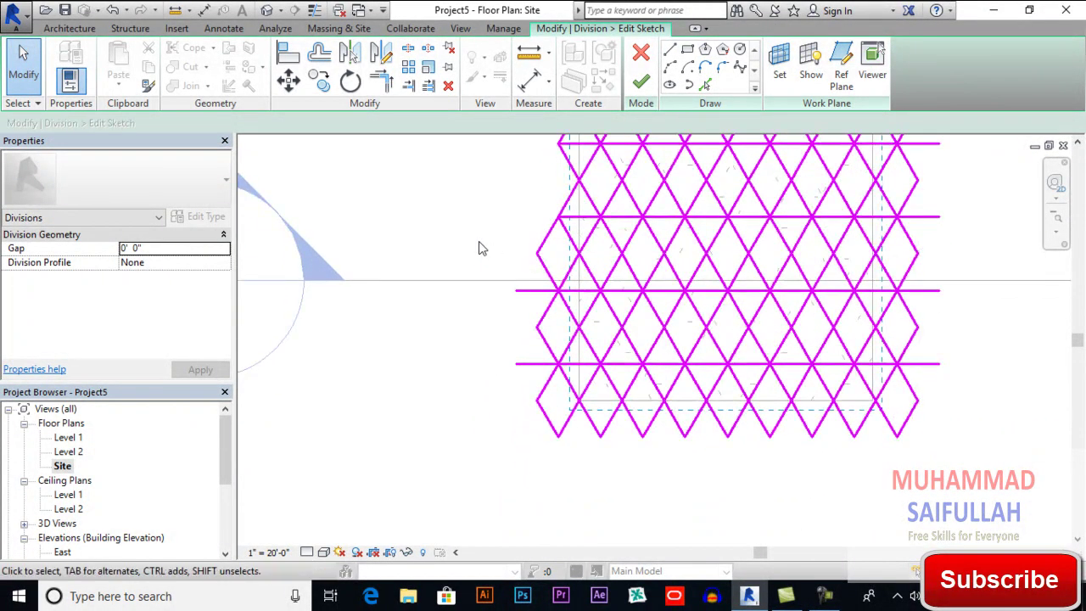
{"action": "mouse_move", "coordinate": [508, 219]}
{"action": "left_mouse_down"}
{"action": "mouse_move", "coordinate": [562, 436]}
{"action": "mouse_move", "coordinate": [558, 451]}
{"action": "mouse_move", "coordinate": [547, 447]}
{"action": "left_mouse_up"}
{"action": "key", "text": "Delete"}
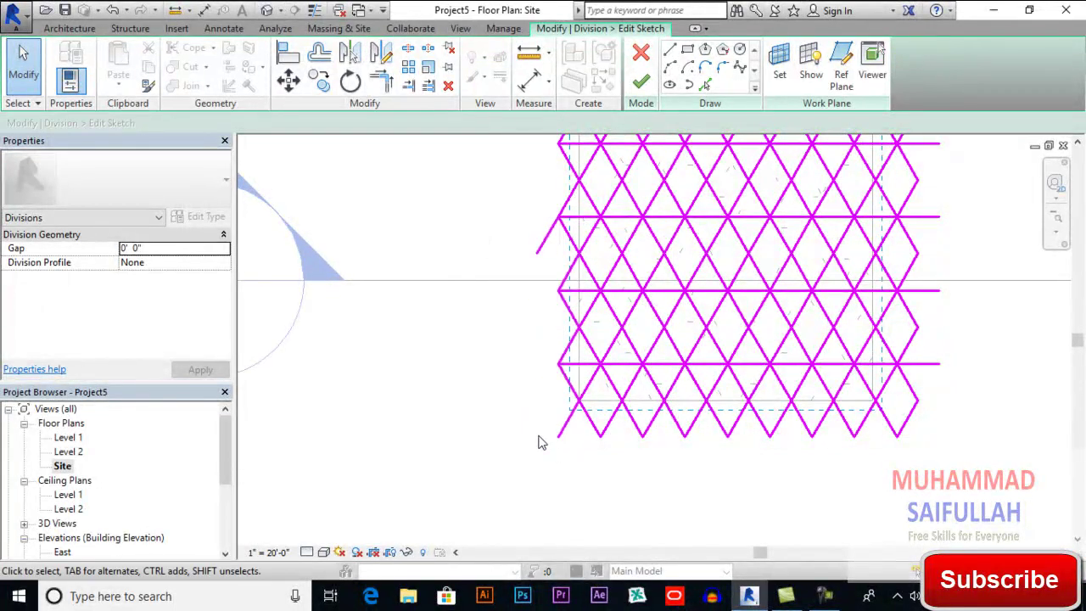
{"action": "left_click", "coordinate": [543, 244]}
{"action": "key", "text": "Delete"}
{"action": "scroll", "coordinate": [502, 317], "scroll_direction": "down", "scroll_amount": 3}
{"action": "scroll", "coordinate": [778, 230], "scroll_direction": "down", "scroll_amount": 1}
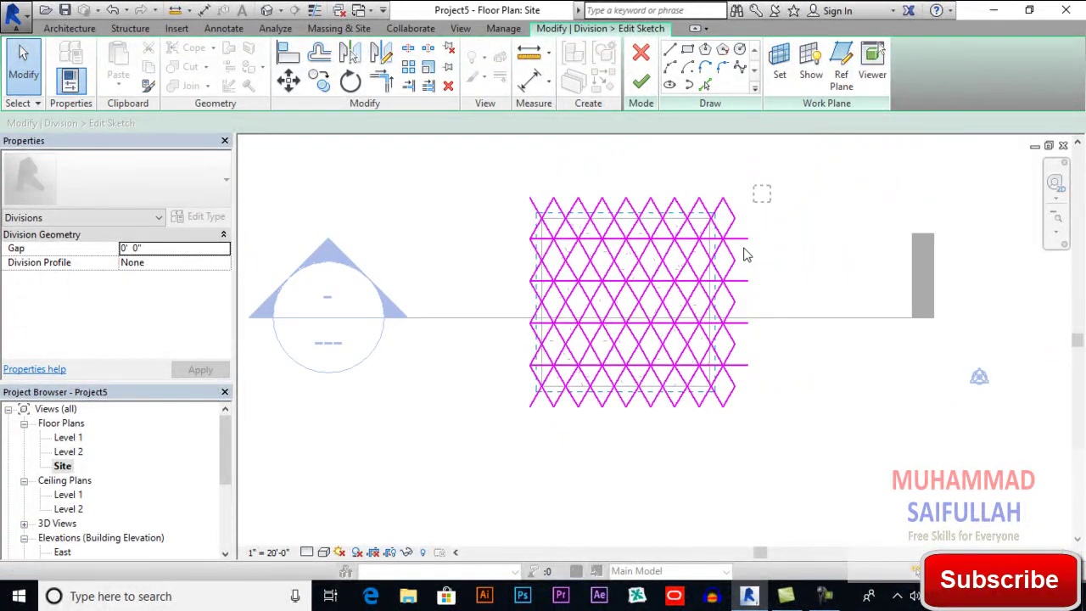
Delete the 14 leftover zigzag and stub lines on the grid's right edge
{"action": "left_click_drag", "start_coordinate": [742, 374], "coordinate": [732, 408]}
{"action": "key", "text": "d"}
{"action": "key", "text": "e"}
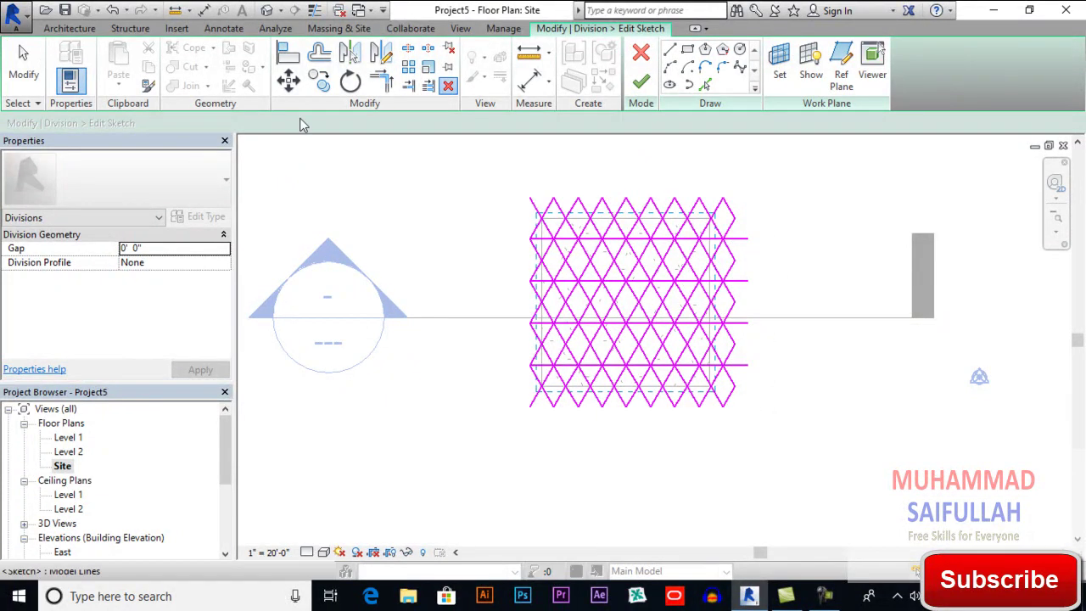
{"action": "left_click", "coordinate": [24, 66]}
{"action": "left_click_drag", "start_coordinate": [788, 193], "coordinate": [725, 374]}
{"action": "left_click_drag", "start_coordinate": [732, 413], "coordinate": [731, 413]}
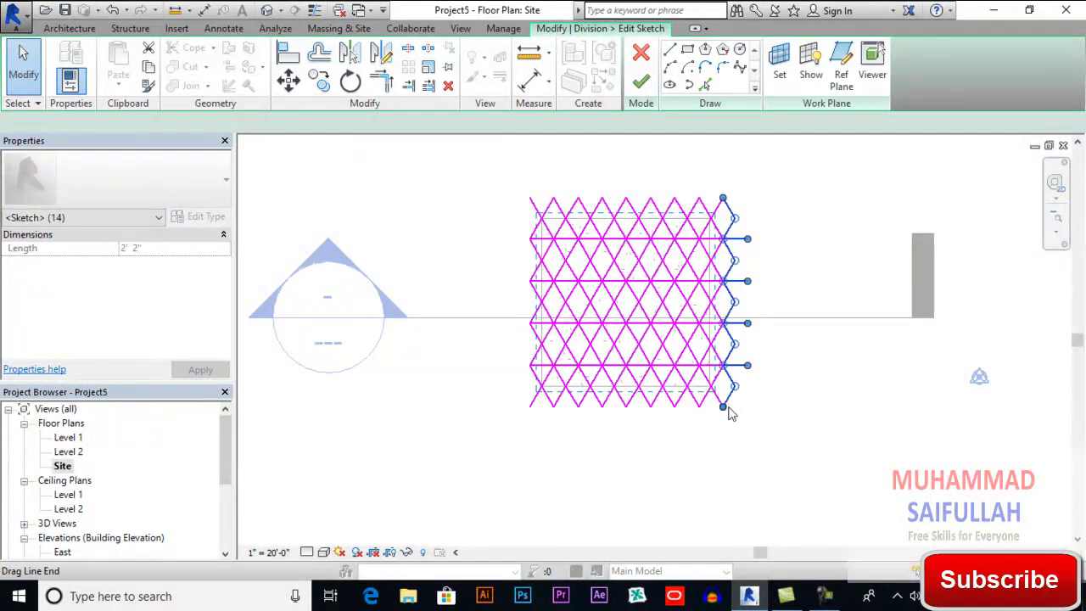
{"action": "key", "text": "Delete"}
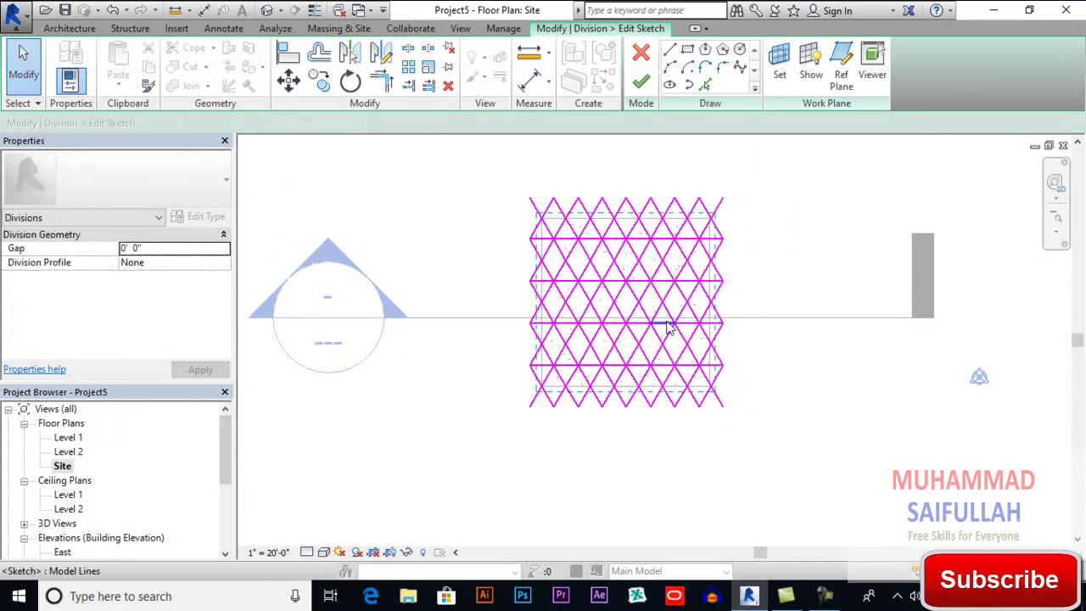
{"action": "scroll", "coordinate": [667, 328], "scroll_direction": "up", "scroll_amount": 3}
{"action": "middle_click_drag", "start_coordinate": [650, 310], "coordinate": [629, 348]}
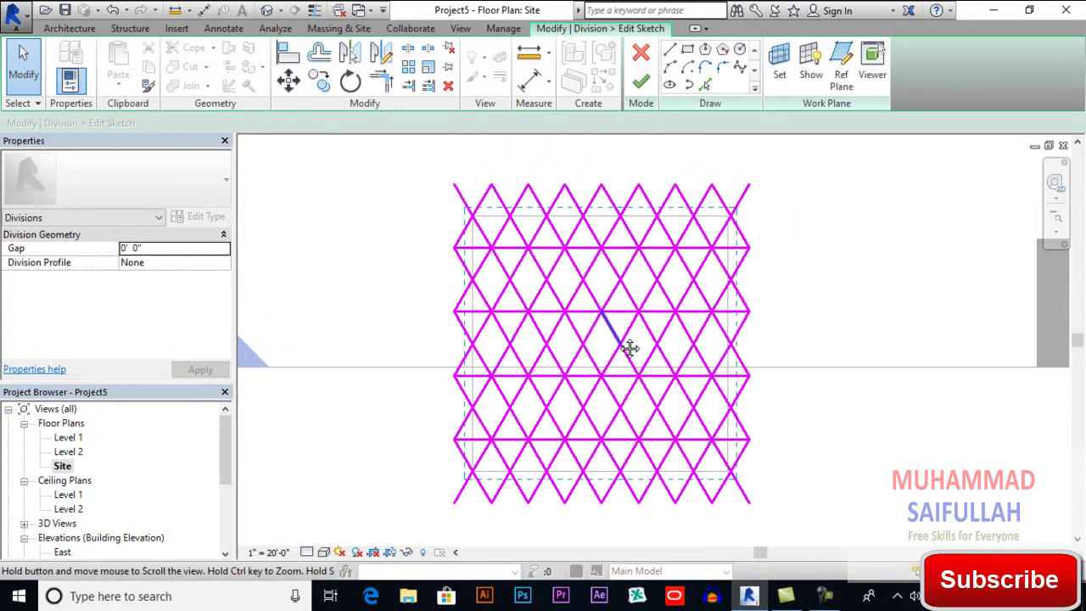
{"action": "scroll", "coordinate": [613, 337], "scroll_direction": "up", "scroll_amount": 1}
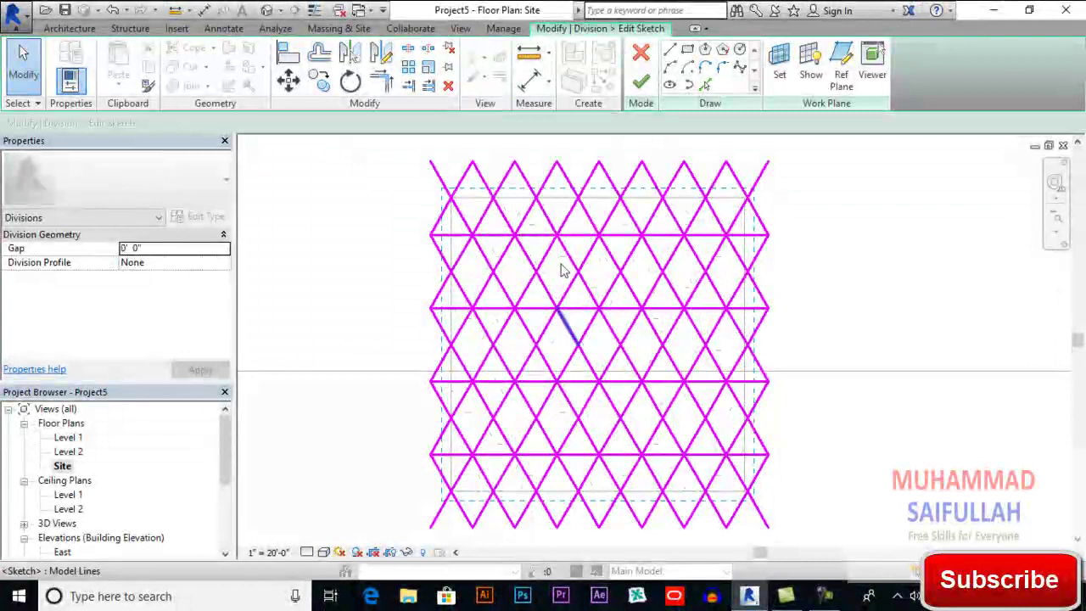
{"action": "scroll", "coordinate": [561, 216], "scroll_direction": "down", "scroll_amount": 1}
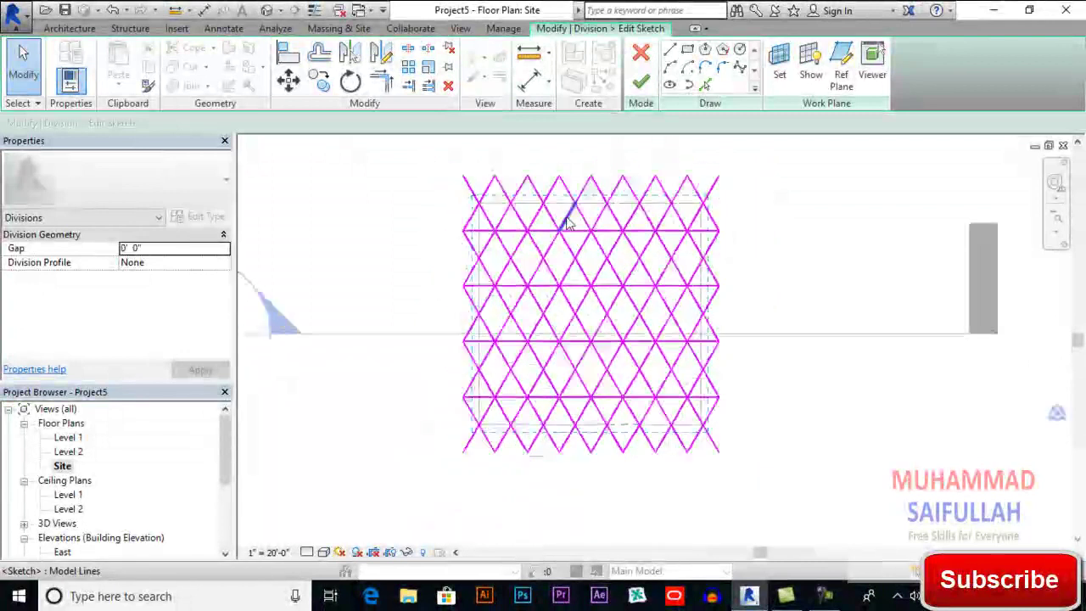
Finish the division sketch, clear the selection and open the Default 3D View
{"action": "left_click", "coordinate": [643, 83]}
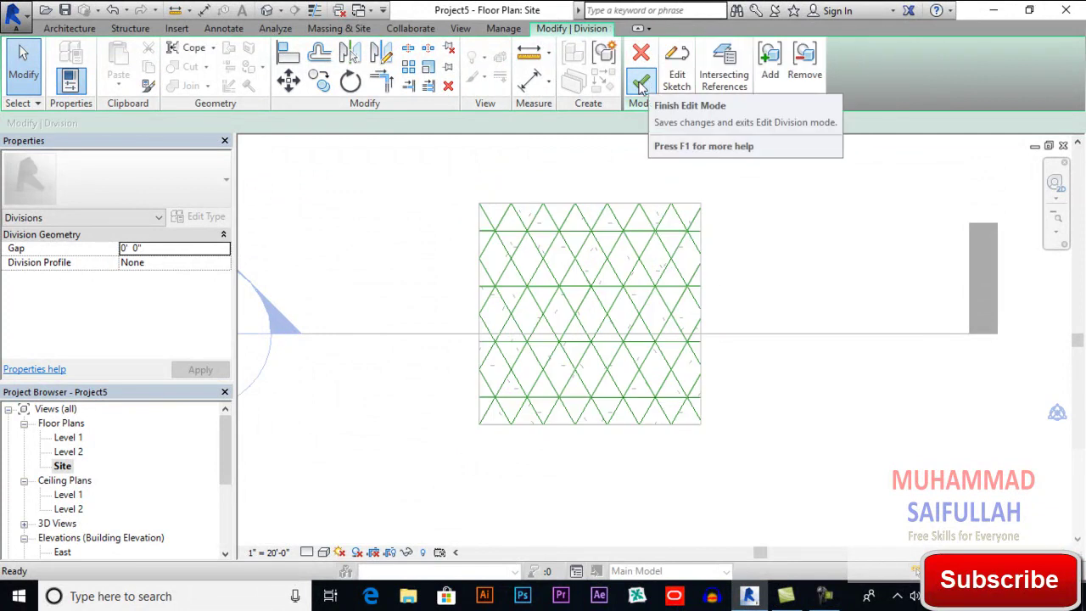
{"action": "key", "text": "Escape"}
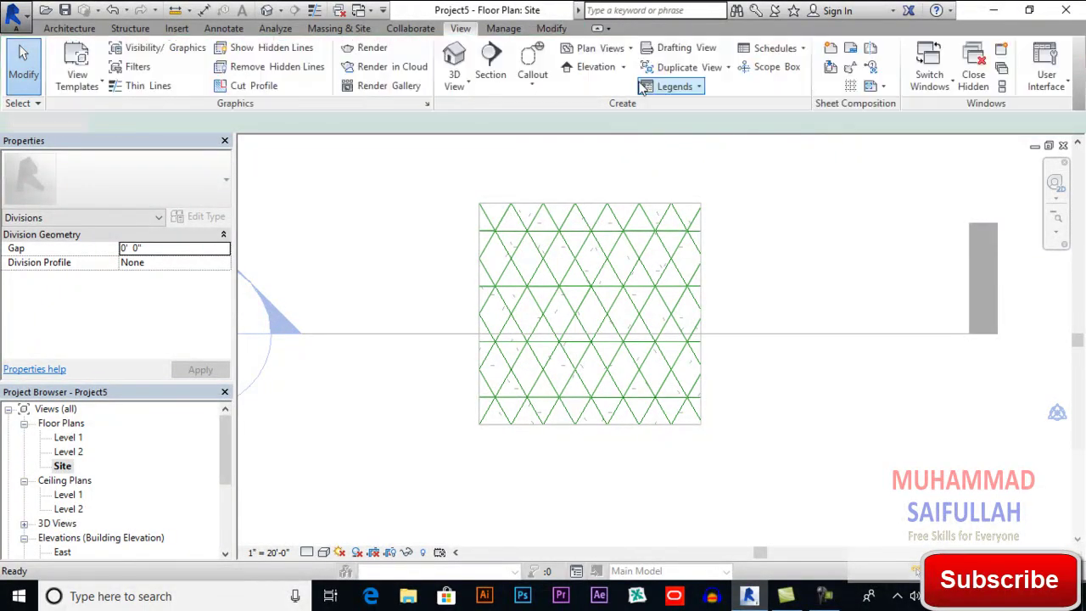
{"action": "scroll", "coordinate": [438, 262], "scroll_direction": "down", "scroll_amount": 2}
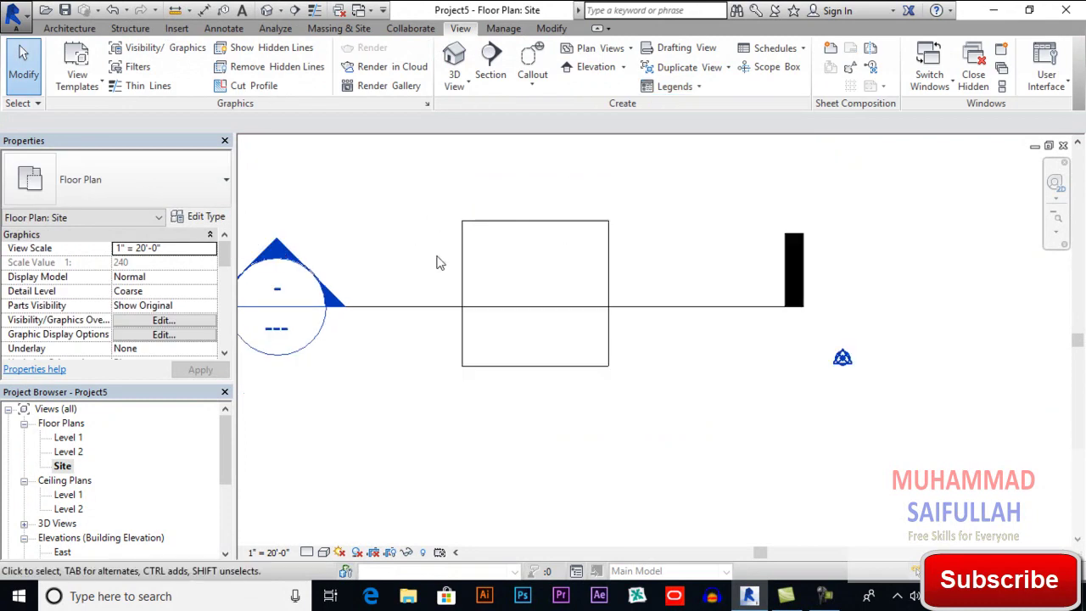
{"action": "left_click", "coordinate": [268, 10]}
Pan and zoom the 3D view to frame the whole triangulated floor slab
{"action": "middle_click_drag", "start_coordinate": [545, 359], "coordinate": [838, 339]}
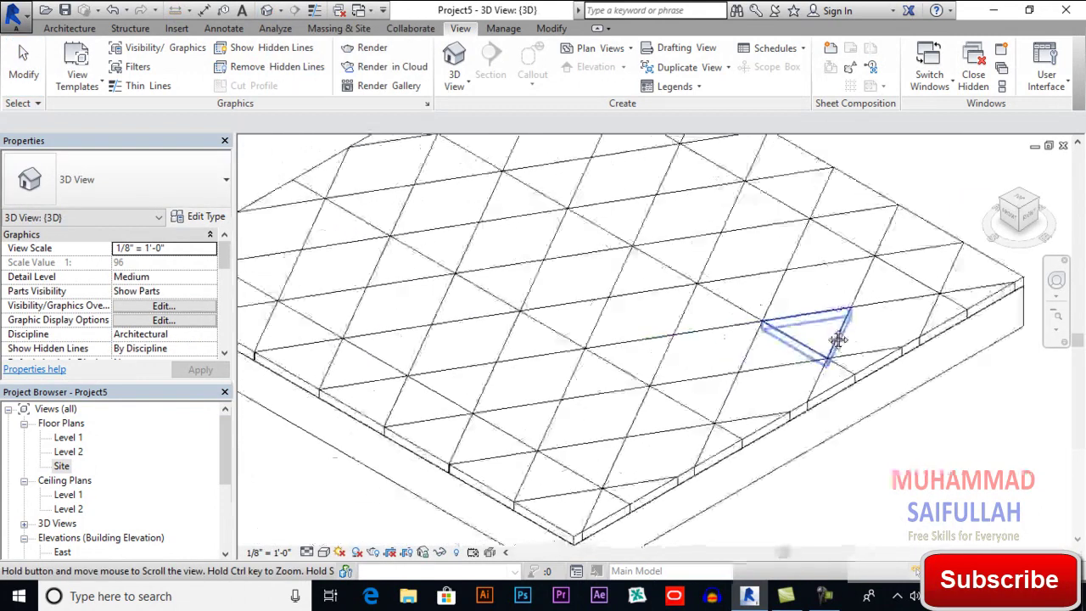
{"action": "scroll", "coordinate": [835, 338], "scroll_direction": "down", "scroll_amount": 4}
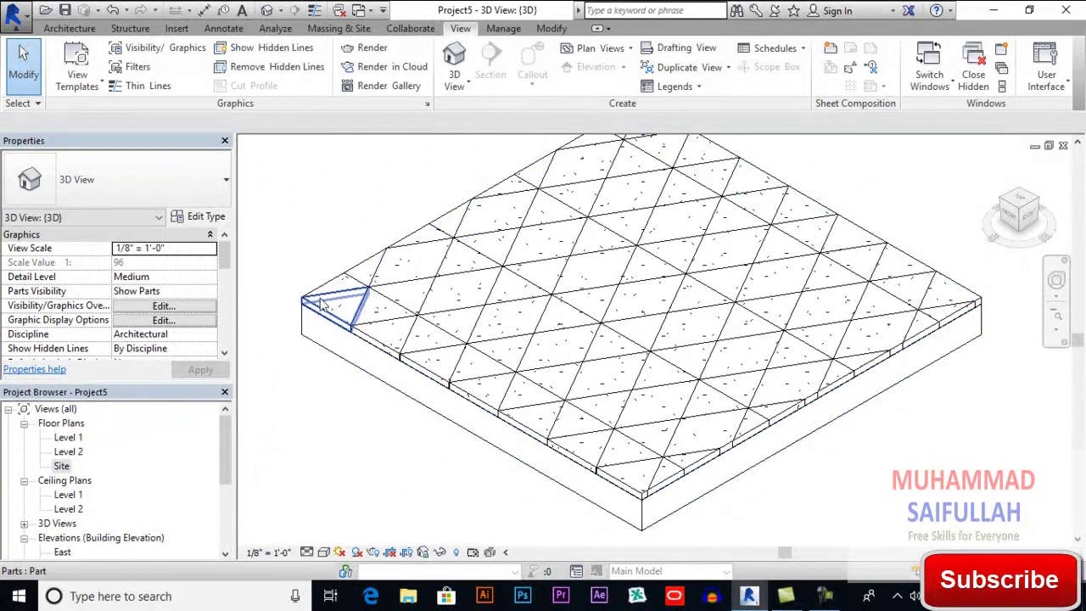
{"action": "middle_click_drag", "start_coordinate": [564, 437], "coordinate": [557, 403]}
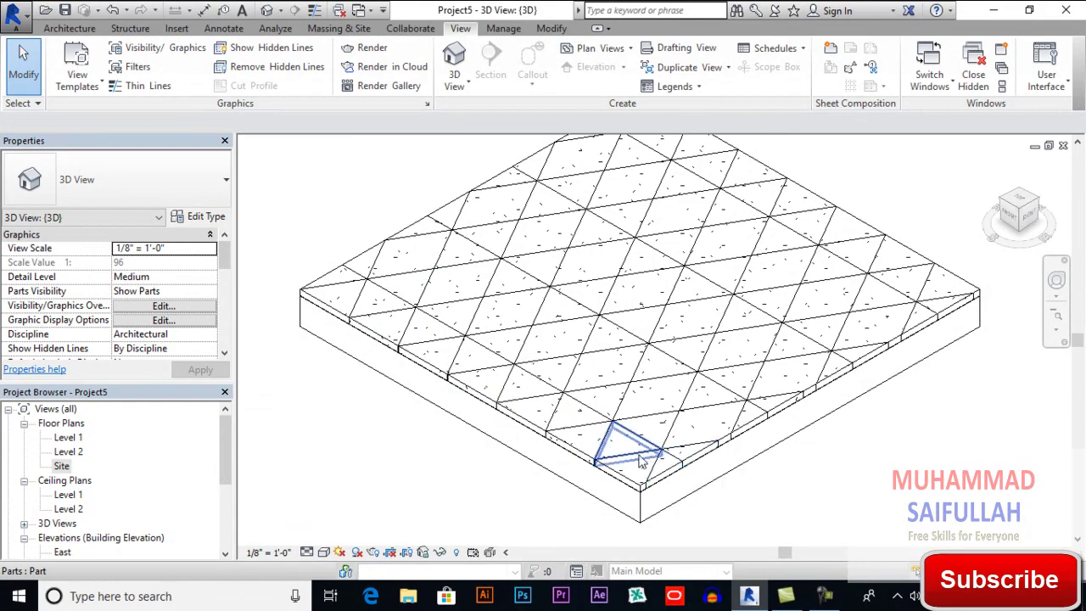
Pick the triangular edge parts along the floor's front edge and the corner triangle
{"action": "left_click", "coordinate": [702, 431]}
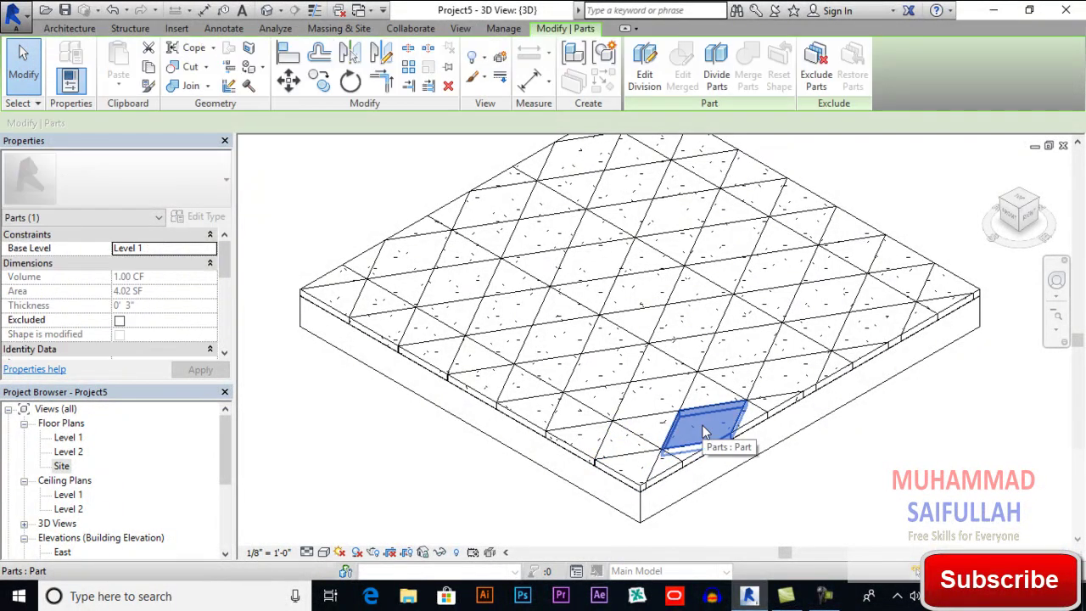
{"action": "left_click", "coordinate": [638, 472]}
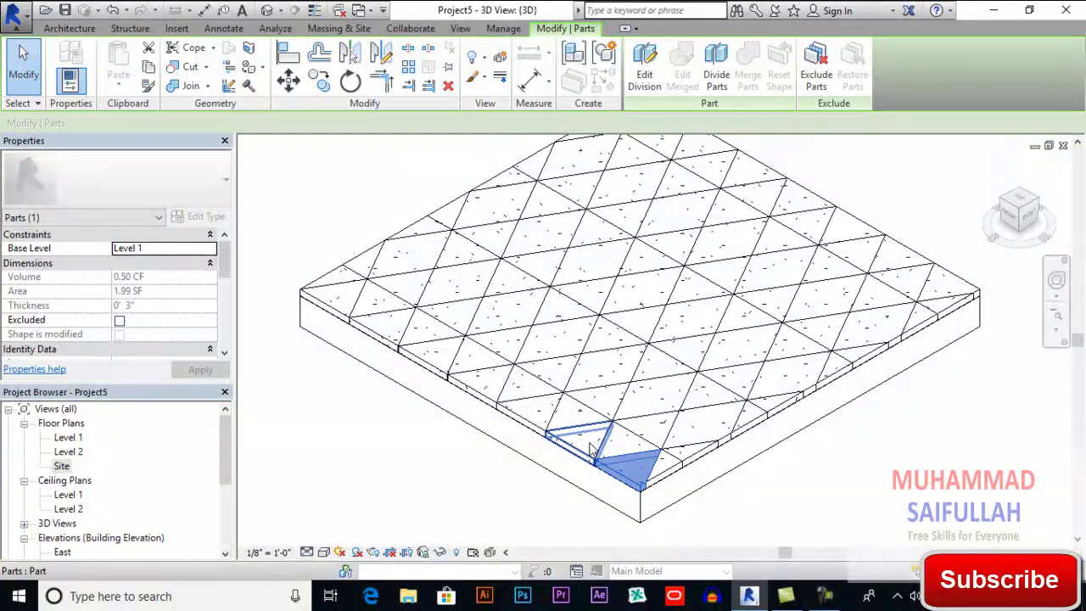
{"action": "left_click", "coordinate": [560, 434], "text": "ctrl"}
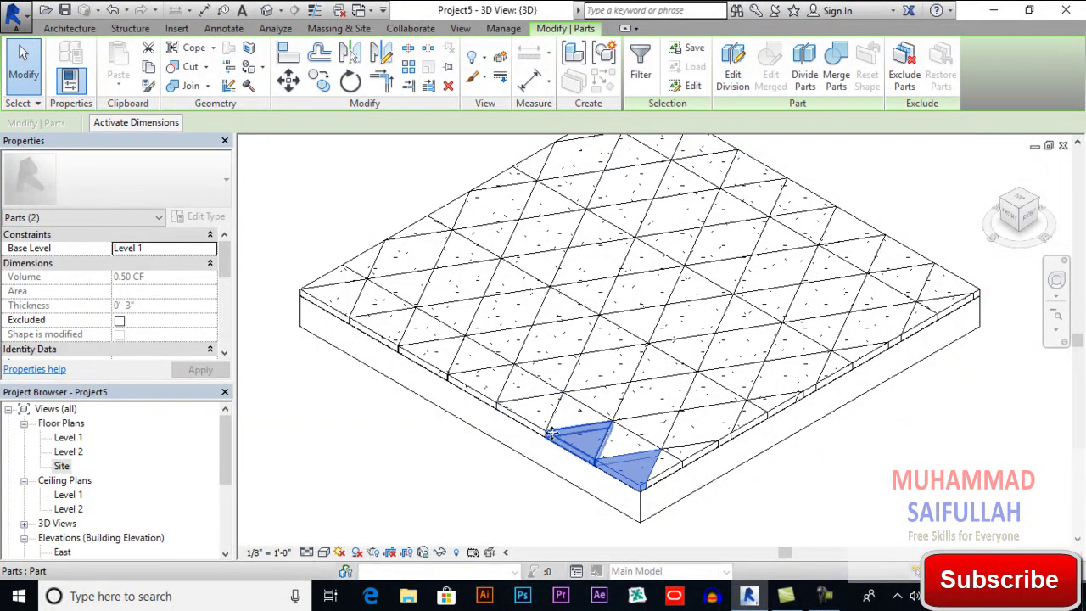
{"action": "left_click", "coordinate": [577, 442]}
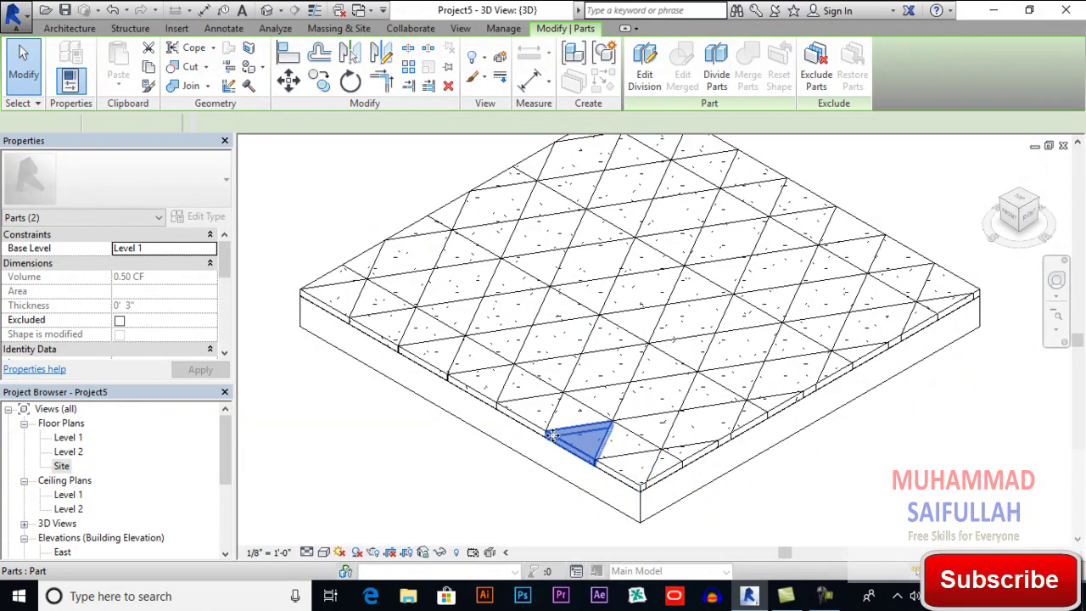
{"action": "left_click", "coordinate": [620, 466]}
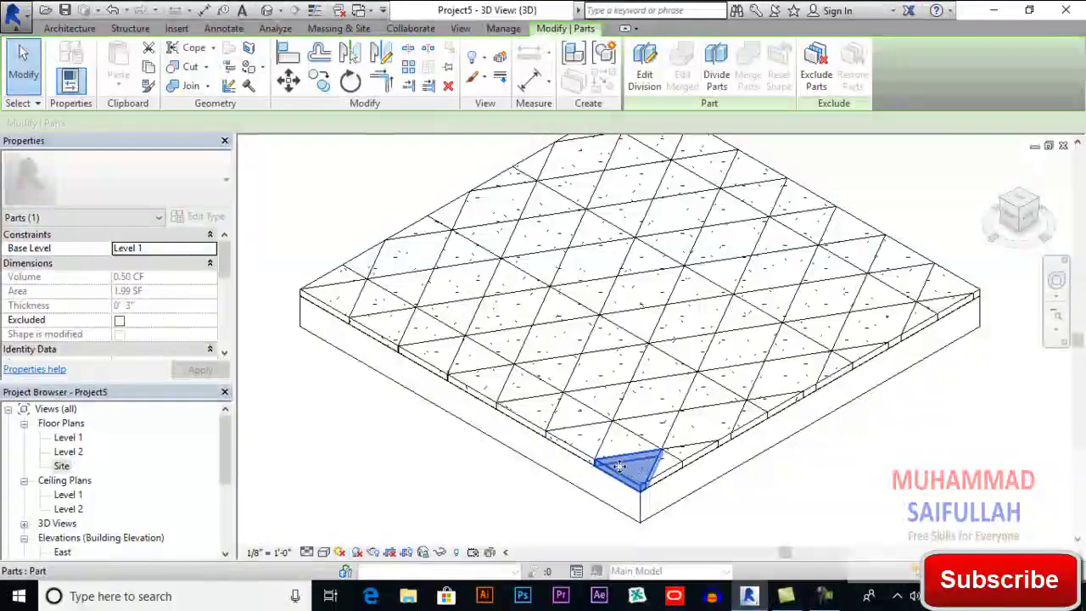
{"action": "left_click", "coordinate": [475, 389], "text": "ctrl"}
{"action": "left_click", "coordinate": [437, 370], "text": "ctrl"}
{"action": "left_click", "coordinate": [332, 309], "text": "ctrl"}
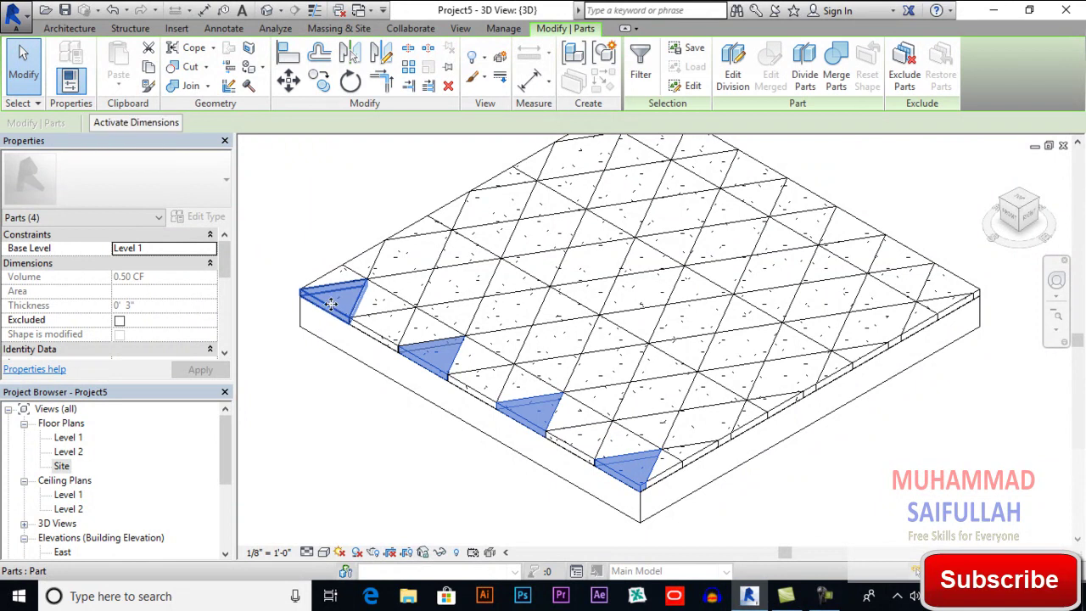
Add the row of alternating diamond parts running along the front diagonal
{"action": "left_click", "coordinate": [414, 261], "text": "ctrl"}
{"action": "left_click", "coordinate": [467, 289], "text": "ctrl"}
{"action": "left_click", "coordinate": [515, 321], "text": "ctrl"}
{"action": "left_click", "coordinate": [558, 339], "text": "ctrl"}
{"action": "left_click", "coordinate": [603, 365], "text": "ctrl"}
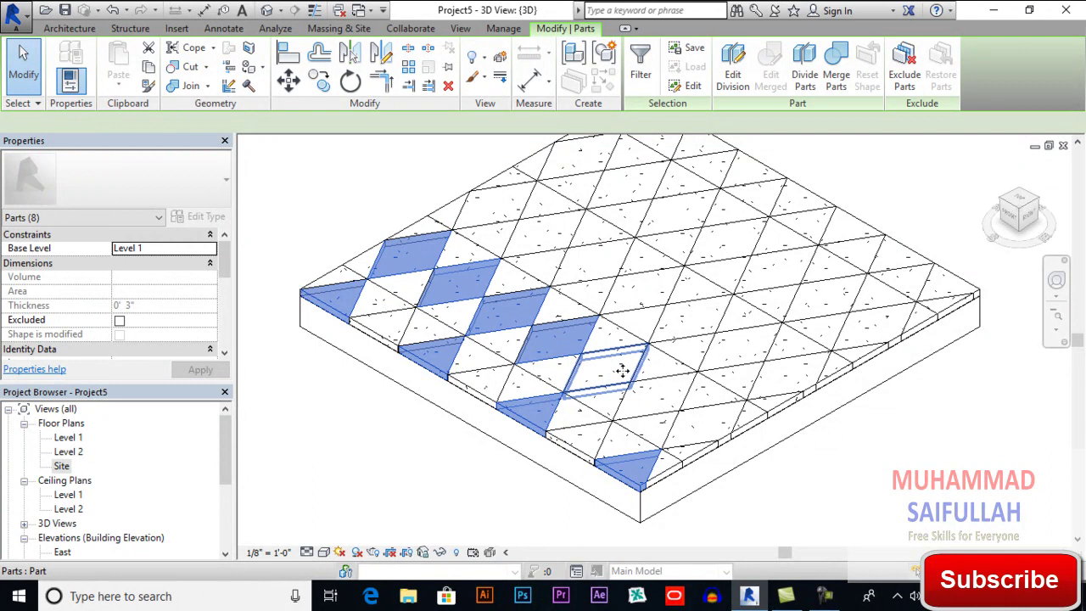
{"action": "left_click", "coordinate": [660, 395], "text": "ctrl"}
{"action": "left_click", "coordinate": [704, 419], "text": "ctrl"}
Add the next row of alternating diamonds running up-left to the floor's back edge
{"action": "left_click", "coordinate": [780, 365], "text": "ctrl"}
{"action": "left_click", "coordinate": [764, 359], "text": "ctrl"}
{"action": "left_click", "coordinate": [725, 332], "text": "ctrl"}
{"action": "left_click", "coordinate": [686, 315], "text": "ctrl"}
{"action": "left_click", "coordinate": [609, 280], "text": "ctrl"}
{"action": "left_click", "coordinate": [589, 269], "text": "ctrl"}
{"action": "left_click", "coordinate": [562, 235], "text": "ctrl"}
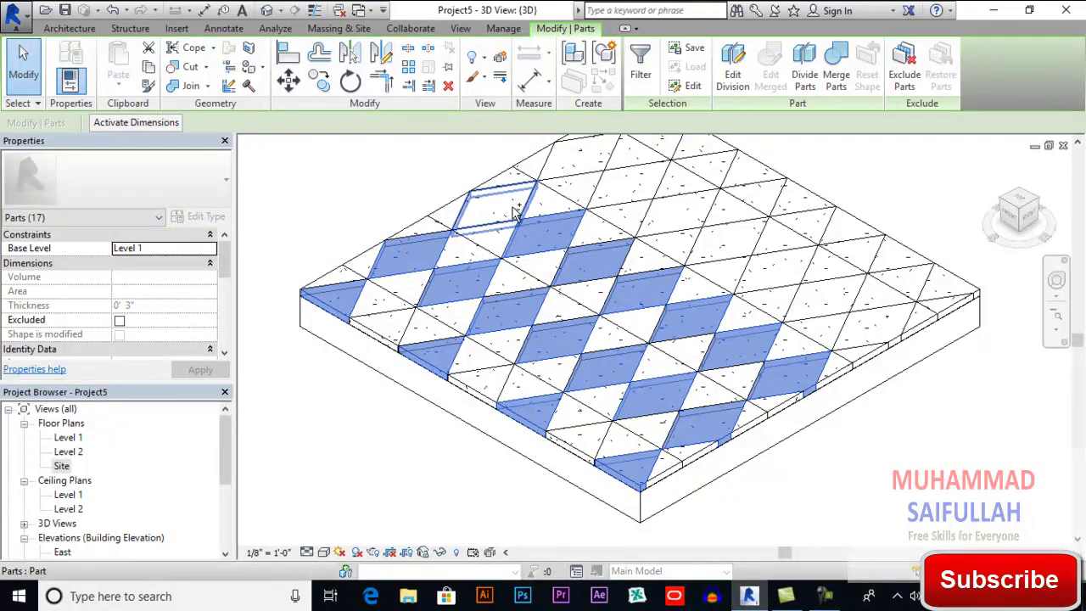
{"action": "left_click", "coordinate": [515, 212], "text": "ctrl"}
Add the back-row diamonds and the parts along the slab's right edge
{"action": "left_click", "coordinate": [567, 162], "text": "ctrl"}
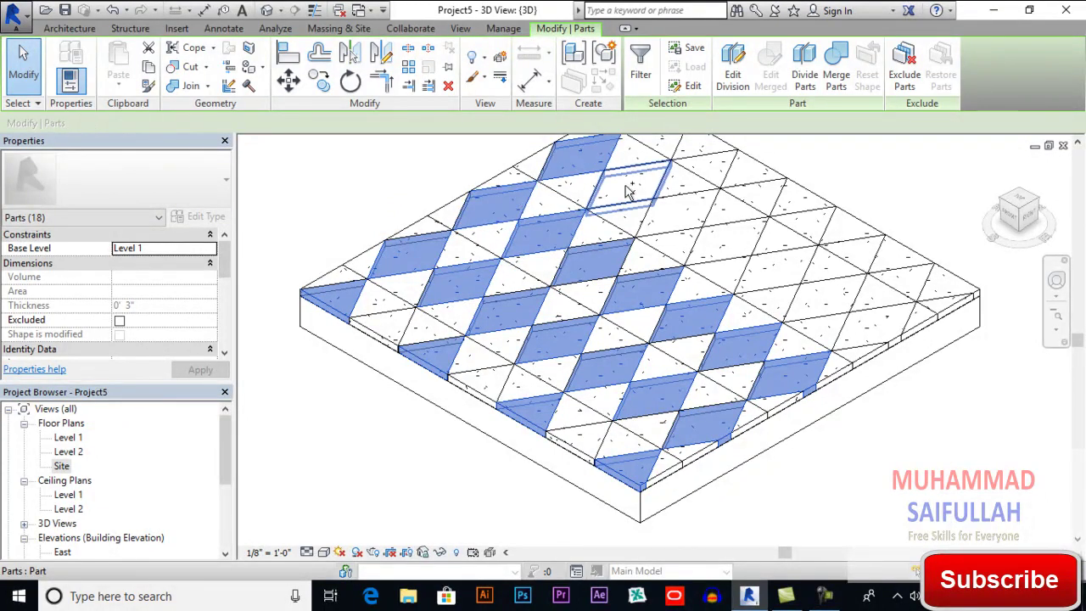
{"action": "left_click", "coordinate": [627, 189], "text": "ctrl"}
{"action": "left_click", "coordinate": [678, 213], "text": "ctrl"}
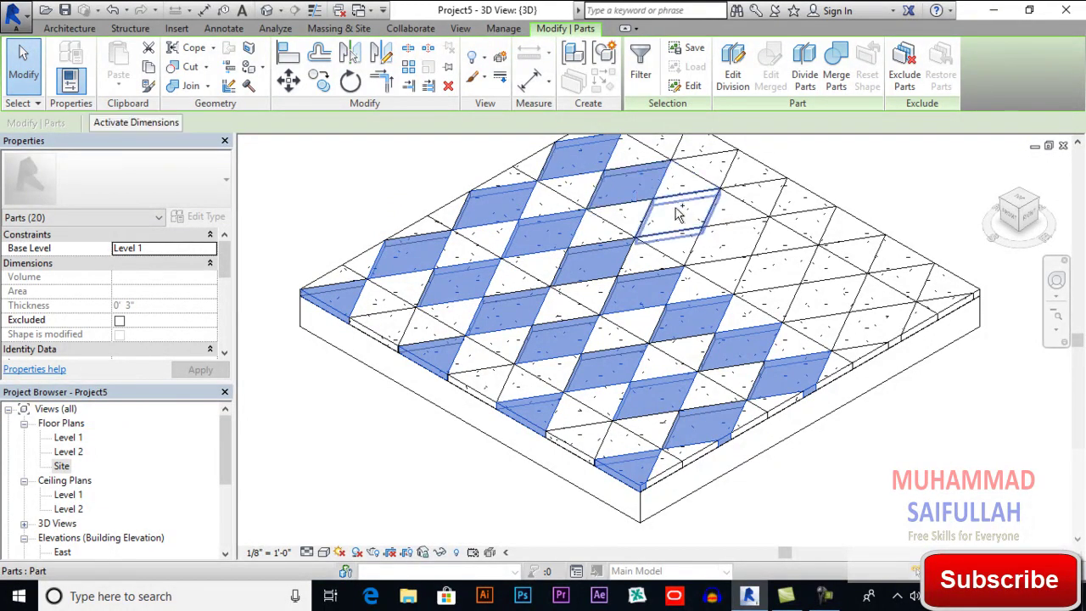
{"action": "left_click", "coordinate": [734, 246], "text": "ctrl"}
{"action": "left_click", "coordinate": [775, 275], "text": "ctrl"}
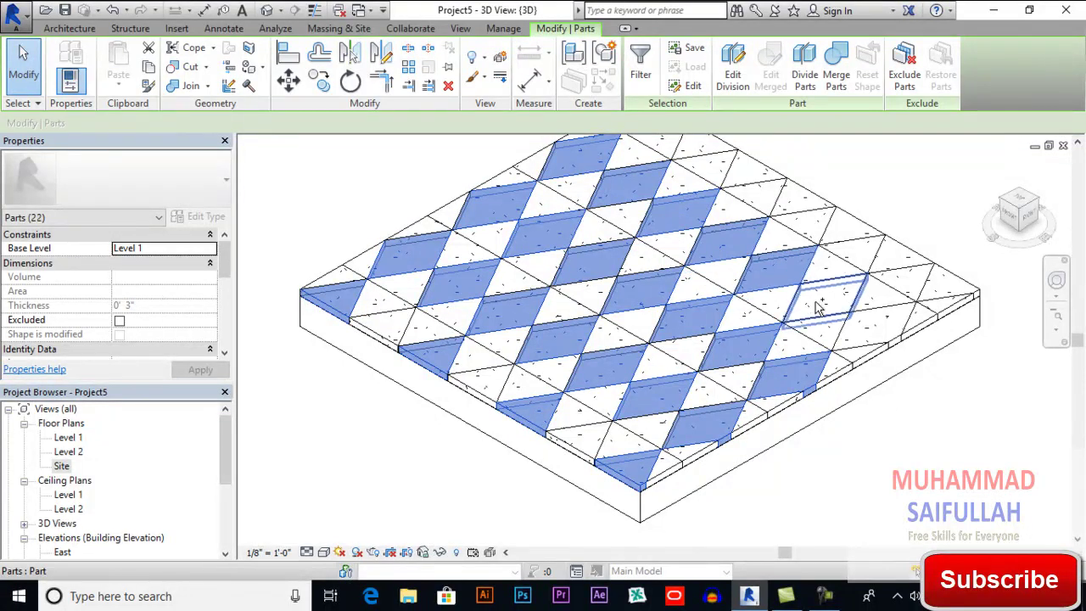
{"action": "left_click", "coordinate": [817, 307], "text": "ctrl"}
{"action": "left_click", "coordinate": [817, 307], "text": "ctrl"}
{"action": "left_click", "coordinate": [881, 324], "text": "ctrl"}
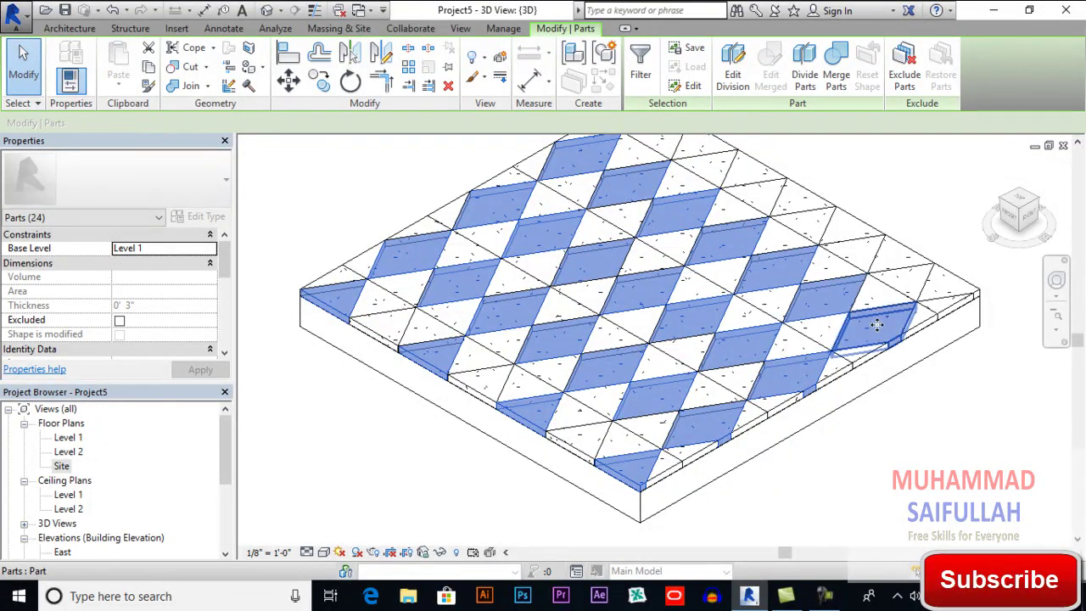
{"action": "left_click", "coordinate": [940, 287], "text": "ctrl"}
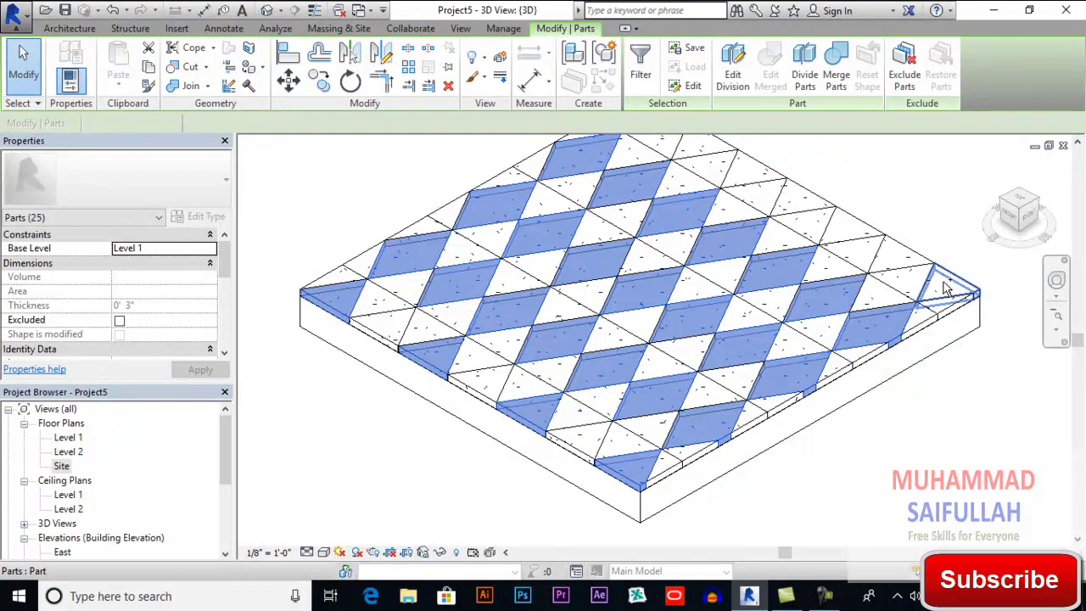
{"action": "left_click", "coordinate": [899, 265], "text": "ctrl"}
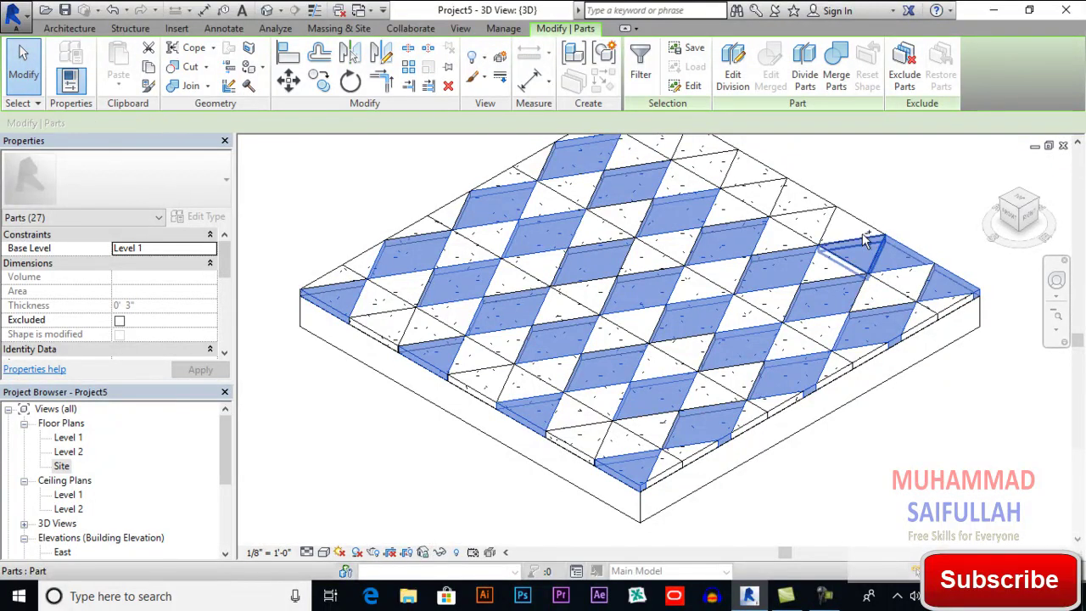
{"action": "left_click", "coordinate": [868, 245], "text": "ctrl"}
Drop one wrongly picked part and add the last diamonds near the far top corner
{"action": "left_click", "coordinate": [859, 260], "text": "shift"}
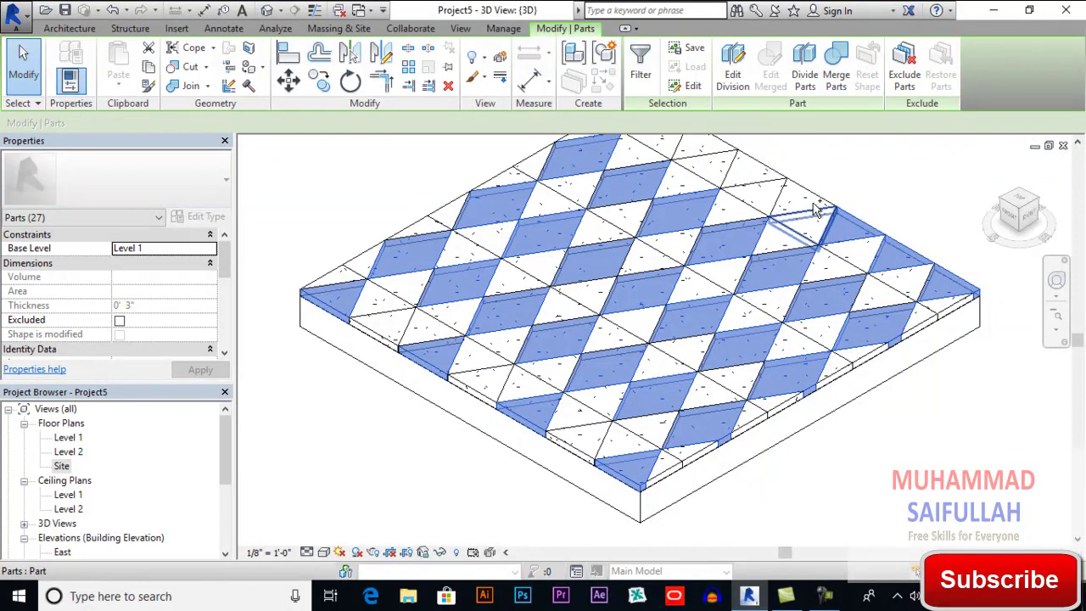
{"action": "left_click", "coordinate": [763, 188], "text": "ctrl"}
{"action": "left_click", "coordinate": [763, 217], "text": "ctrl"}
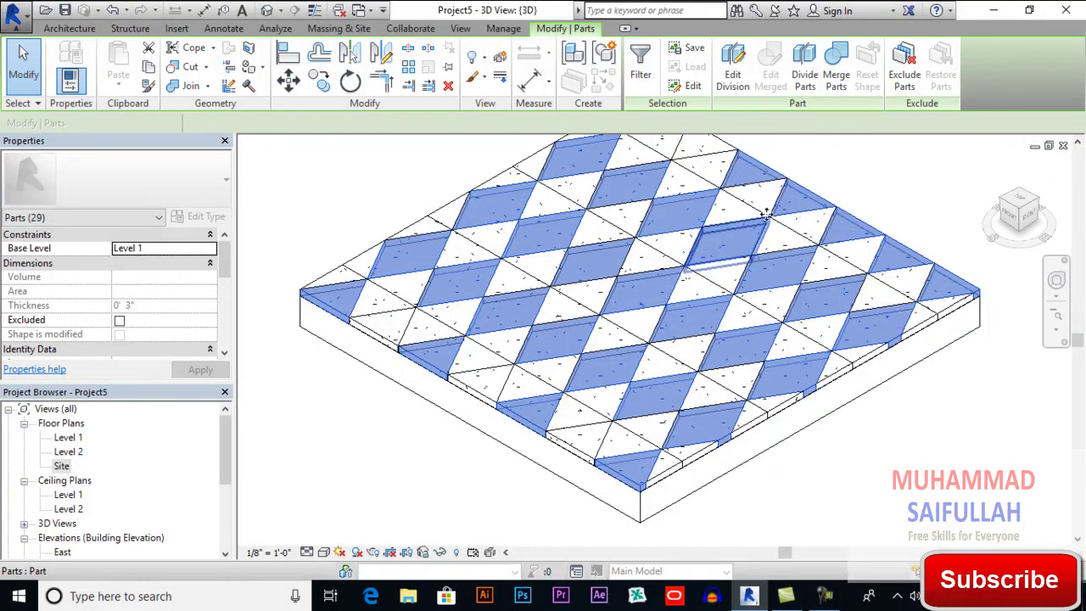
{"action": "middle_click_drag", "start_coordinate": [766, 214], "coordinate": [793, 288]}
{"action": "left_click", "coordinate": [702, 200], "text": "ctrl"}
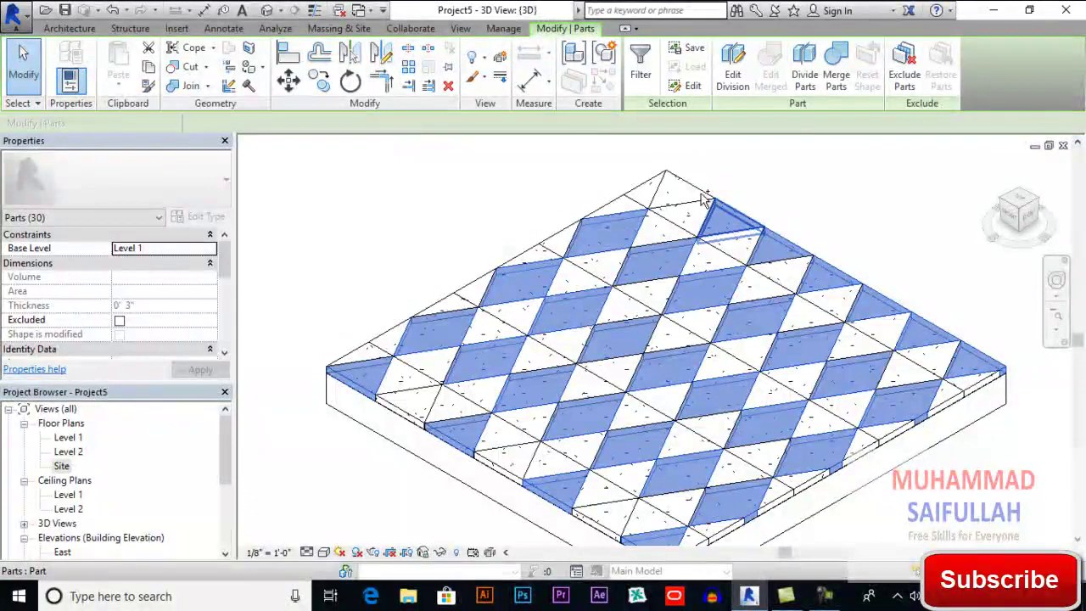
{"action": "left_click", "coordinate": [697, 197], "text": "ctrl"}
{"action": "left_click", "coordinate": [678, 189], "text": "ctrl"}
Clear Material By Original for the selected parts, exposing their Concrete, Lightweight material
{"action": "scroll", "coordinate": [646, 245], "scroll_direction": "down", "scroll_amount": 2}
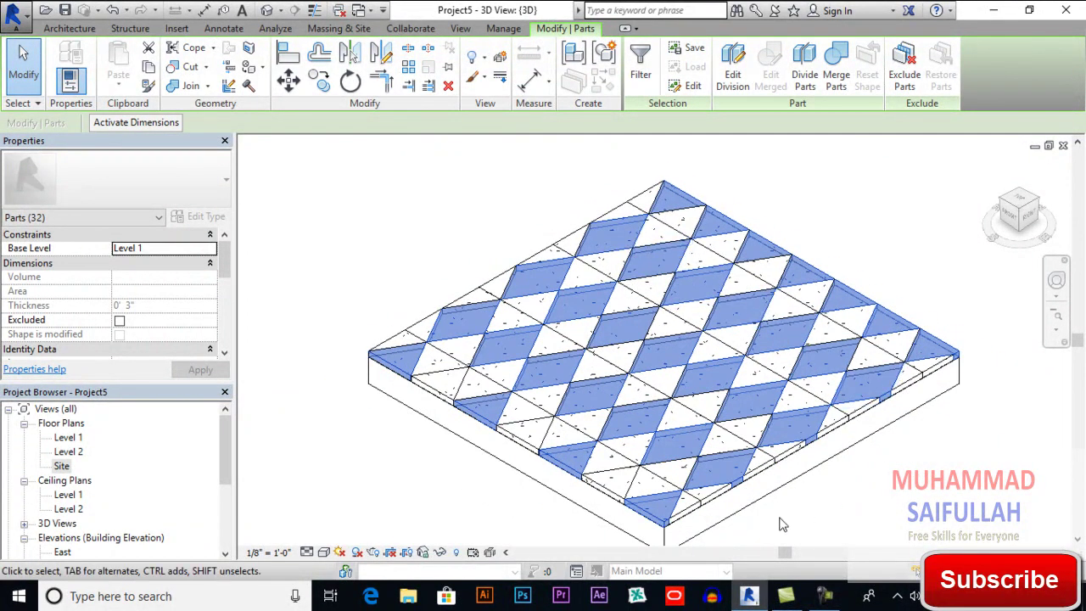
{"action": "middle_click_drag", "start_coordinate": [647, 406], "coordinate": [661, 383]}
{"action": "scroll", "coordinate": [661, 383], "scroll_direction": "down", "scroll_amount": 1}
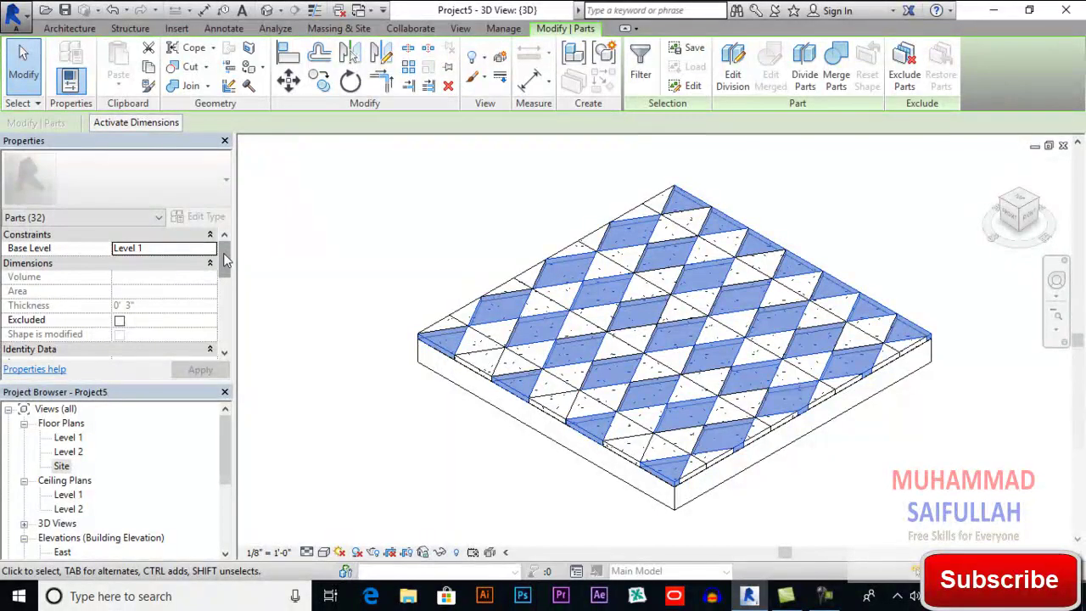
{"action": "left_click_drag", "start_coordinate": [225, 259], "coordinate": [227, 321]}
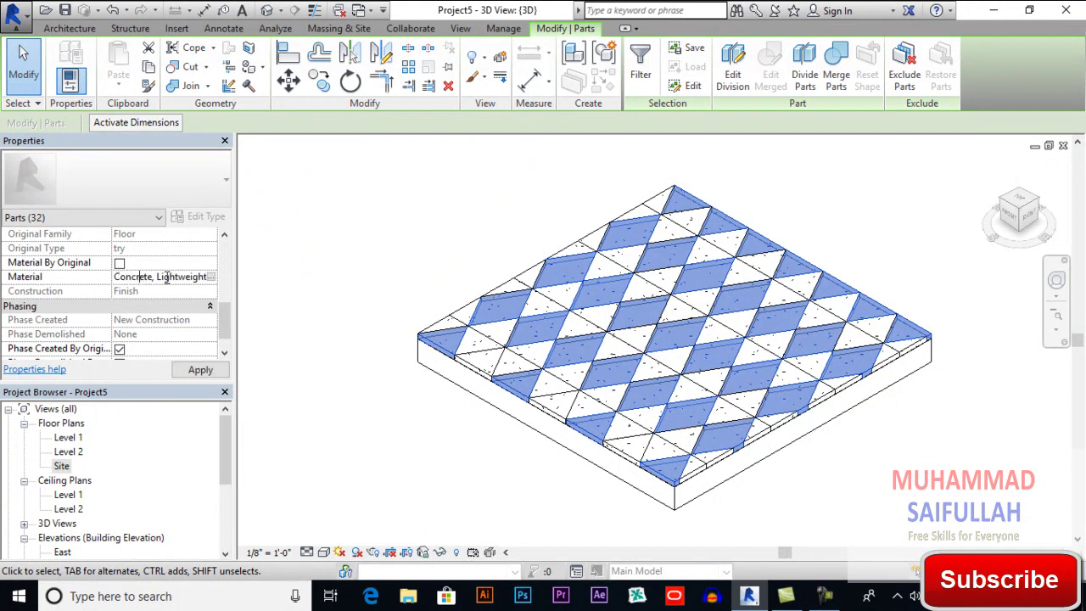
{"action": "left_click", "coordinate": [215, 279]}
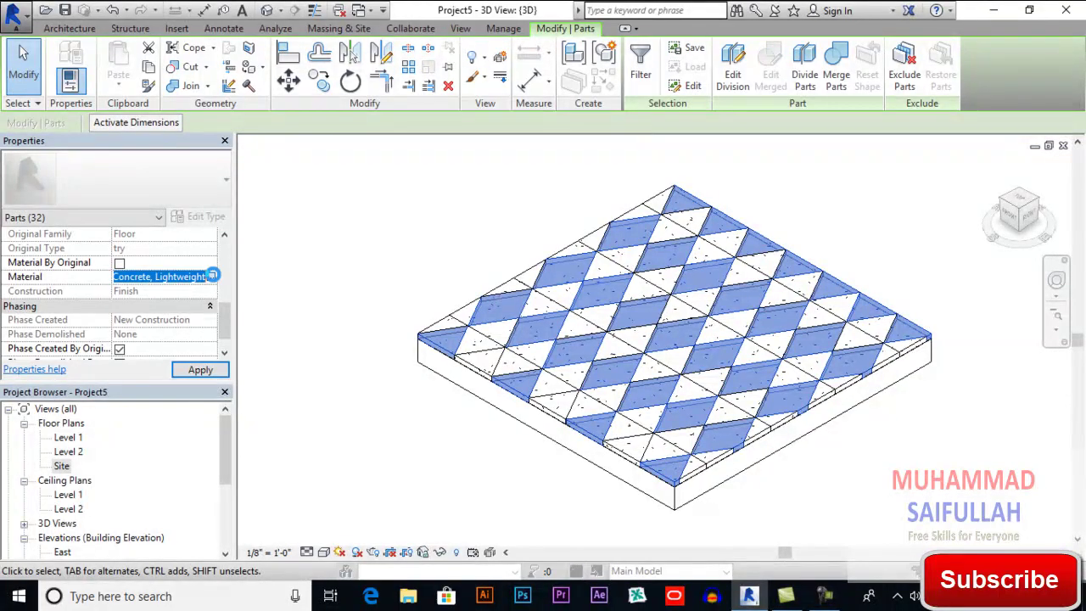
Assign Oak Flooring, found by searching 'floor' in the Material Browser, to the selected parts
{"action": "left_click", "coordinate": [212, 275]}
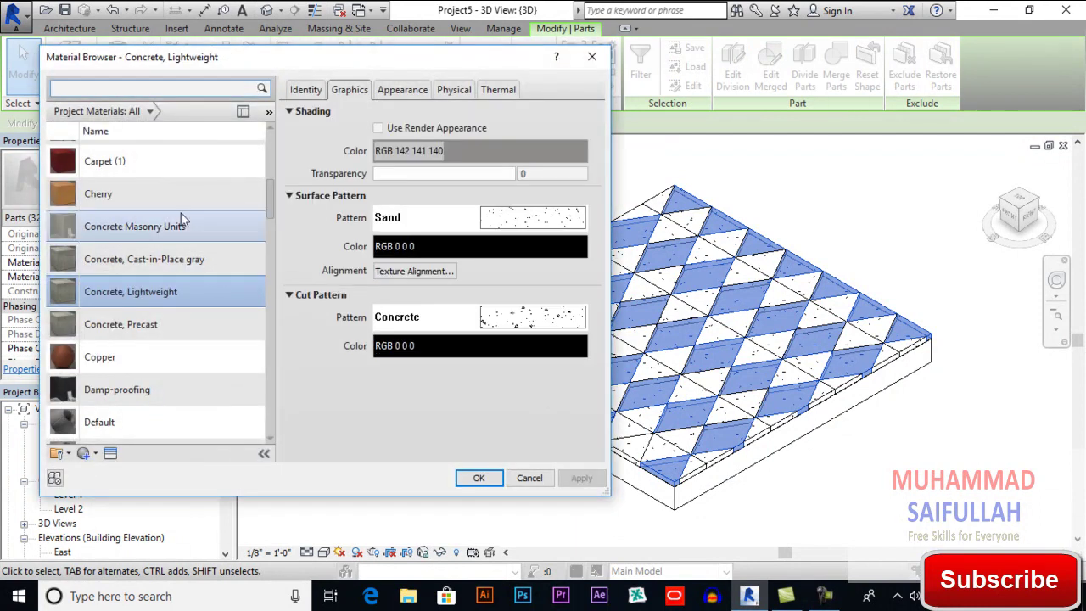
{"action": "scroll", "coordinate": [179, 226], "scroll_direction": "up", "scroll_amount": 5}
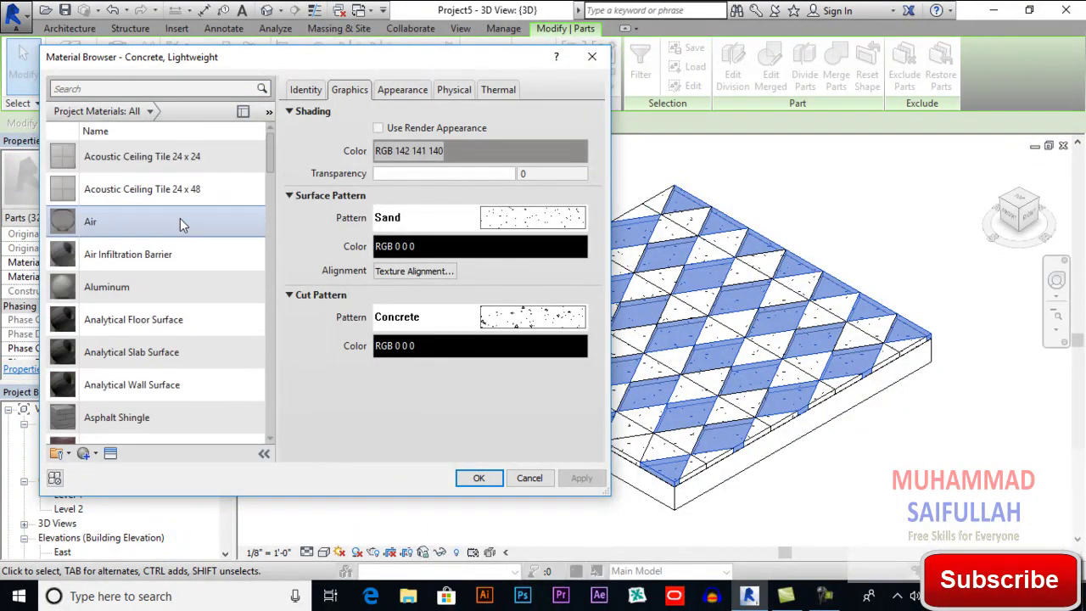
{"action": "left_click", "coordinate": [146, 89]}
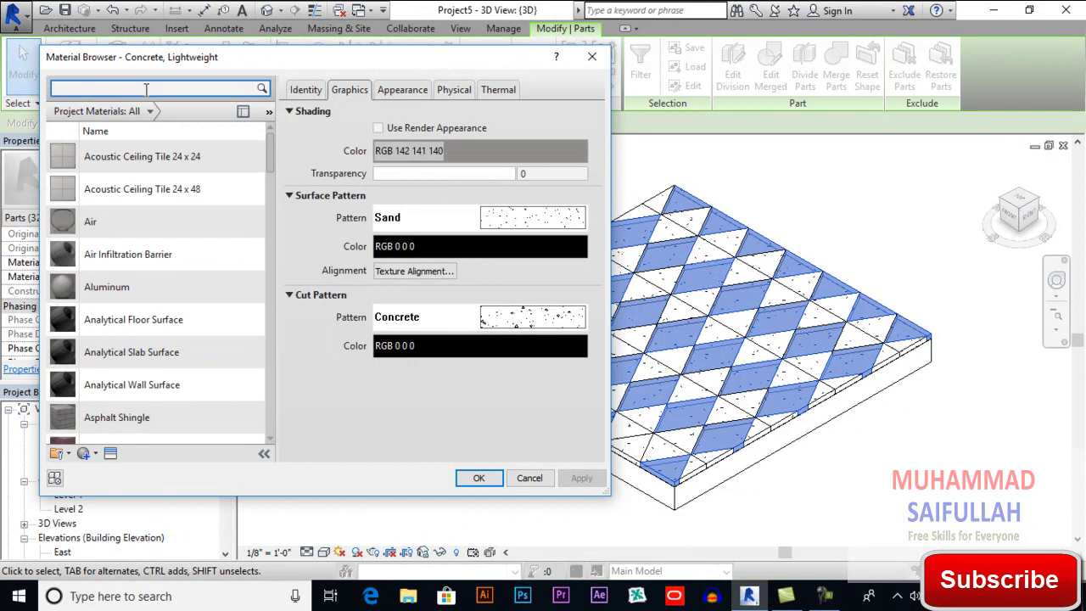
{"action": "type", "text": "floor"}
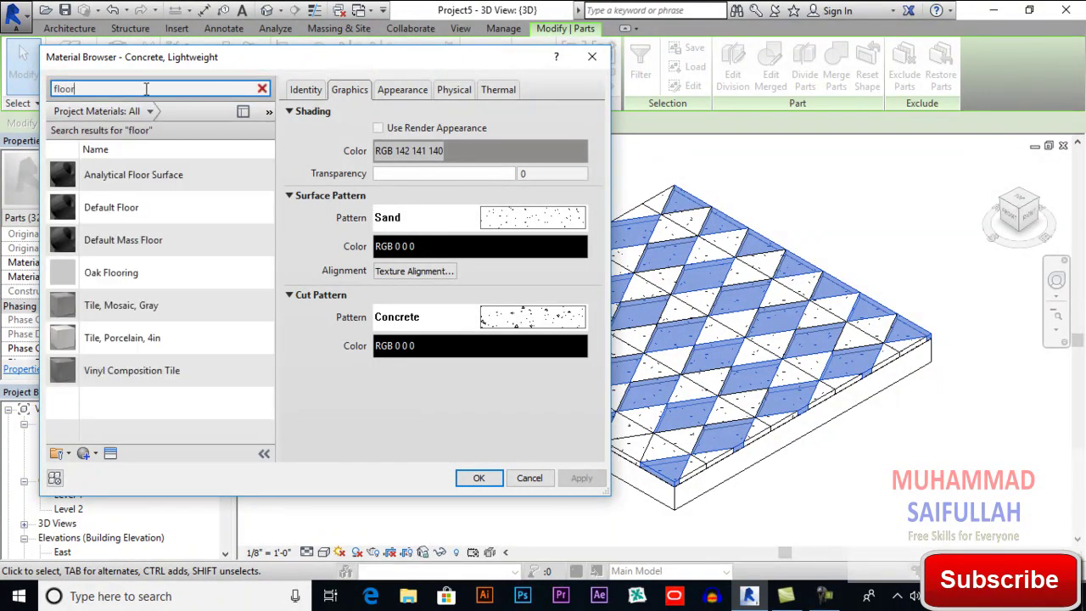
{"action": "left_click", "coordinate": [140, 271]}
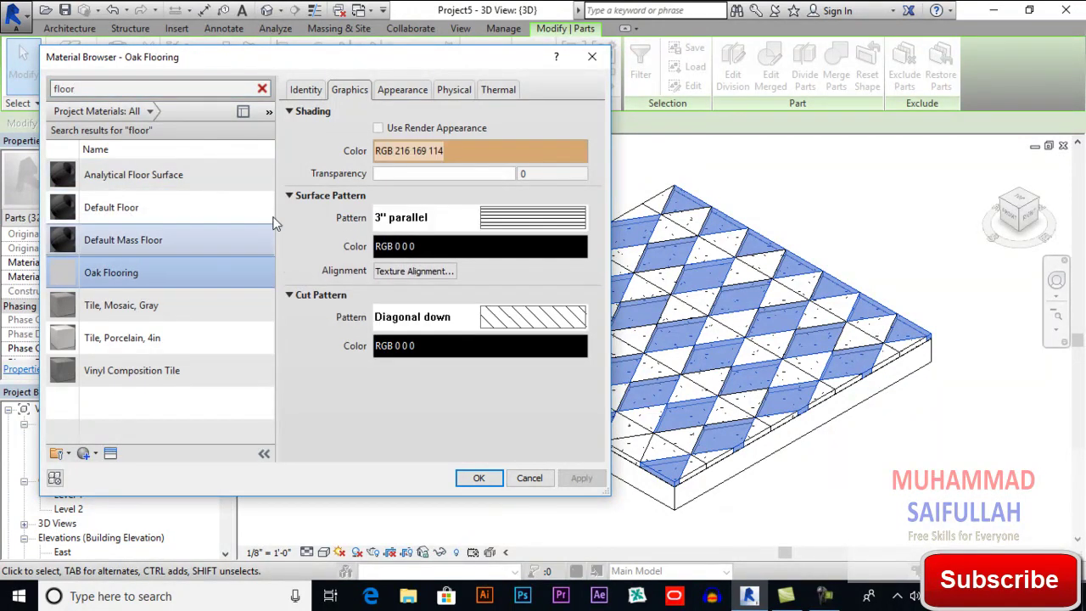
{"action": "left_click", "coordinate": [401, 90]}
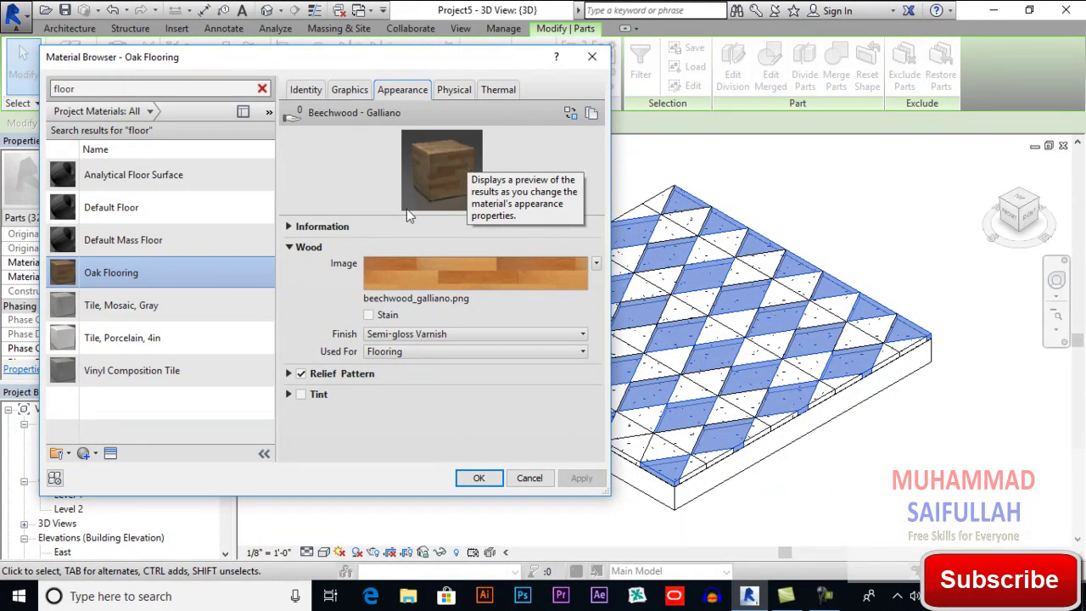
{"action": "left_click", "coordinate": [478, 478]}
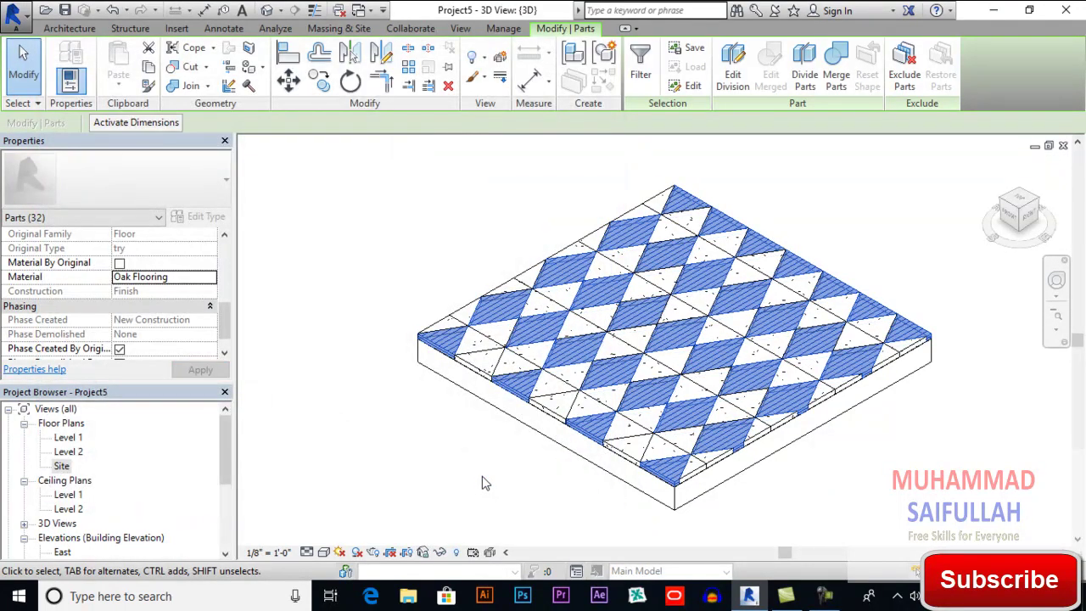
Deselect the diamonds and pick a group of triangular parts near the front corner
{"action": "left_click", "coordinate": [484, 480]}
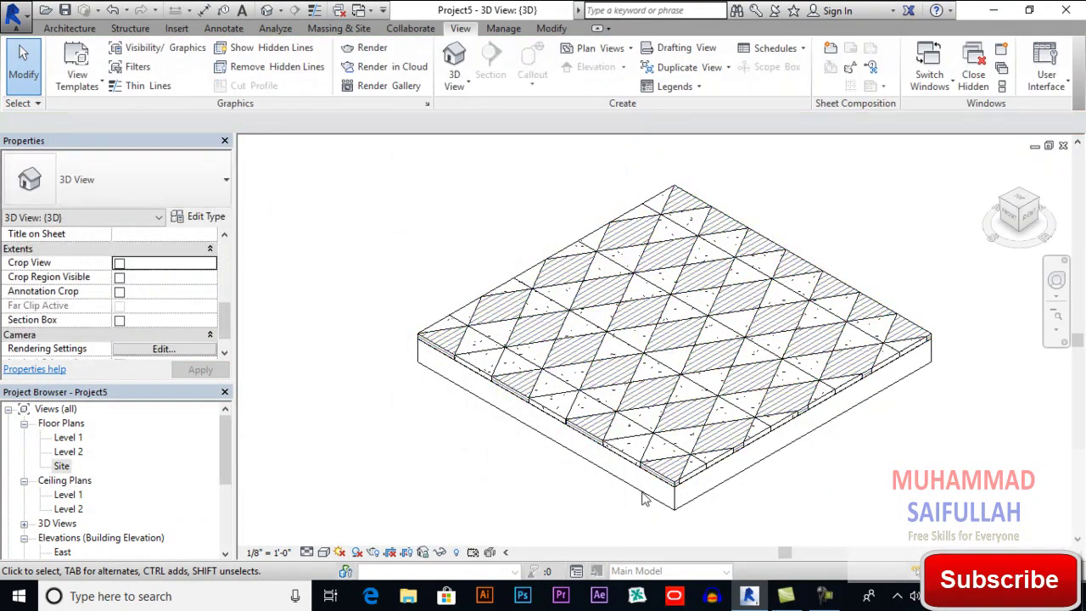
{"action": "scroll", "coordinate": [700, 477], "scroll_direction": "up", "scroll_amount": 2}
{"action": "left_click", "coordinate": [712, 458]}
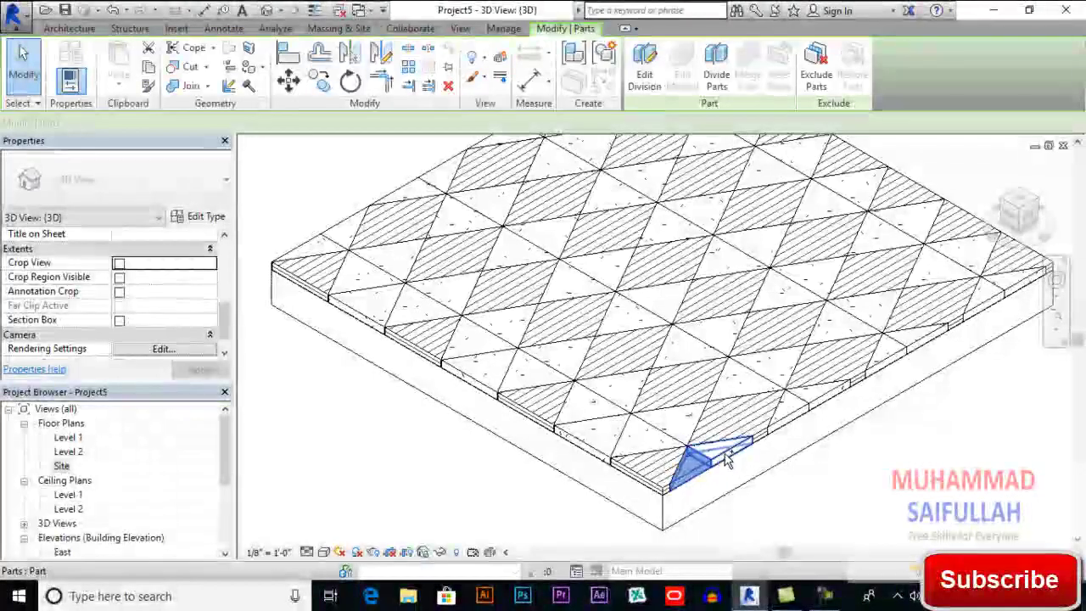
{"action": "left_click", "coordinate": [653, 434], "text": "ctrl"}
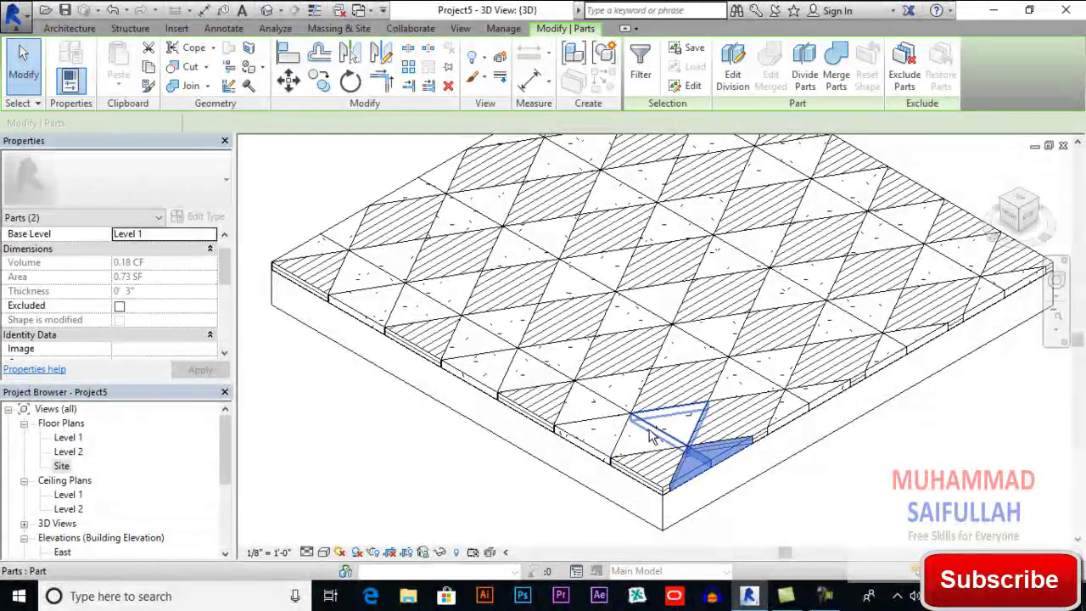
{"action": "left_click", "coordinate": [649, 435], "text": "ctrl"}
{"action": "left_click", "coordinate": [596, 420], "text": "ctrl"}
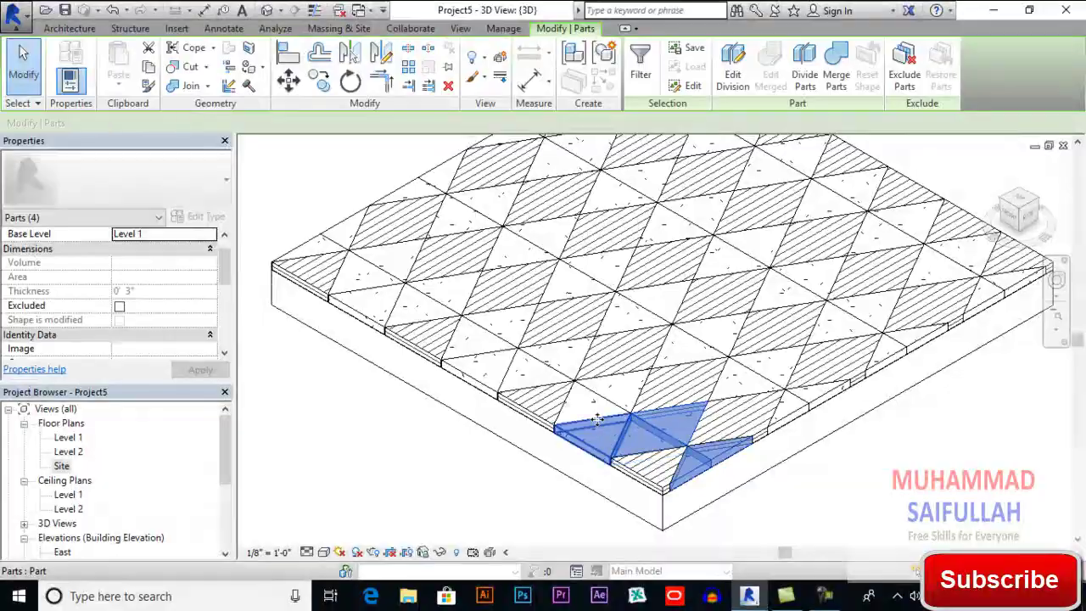
{"action": "left_click", "coordinate": [601, 400], "text": "ctrl"}
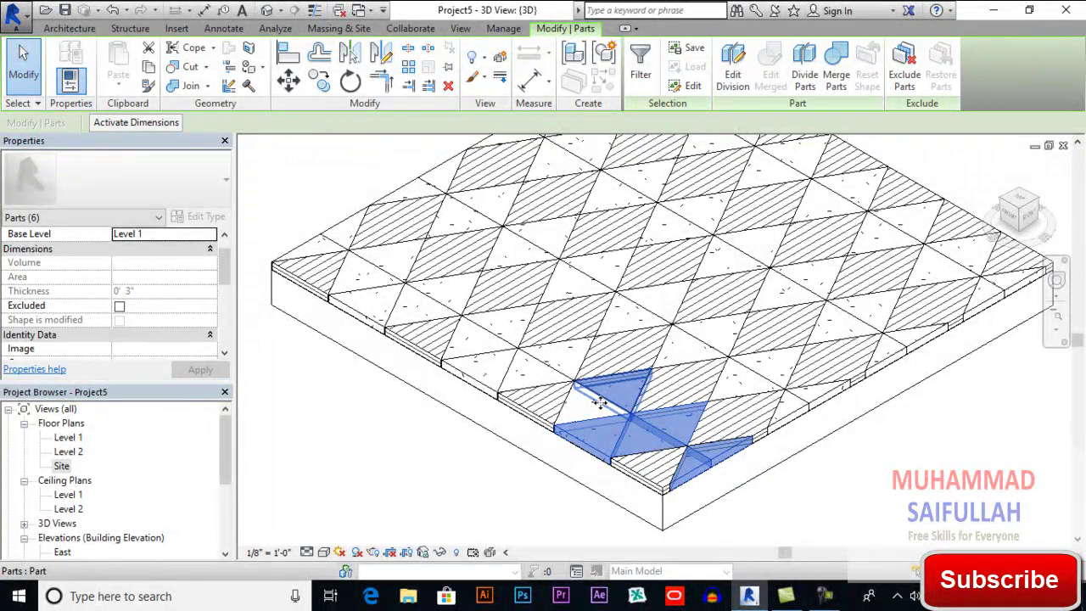
{"action": "left_click", "coordinate": [583, 414], "text": "ctrl"}
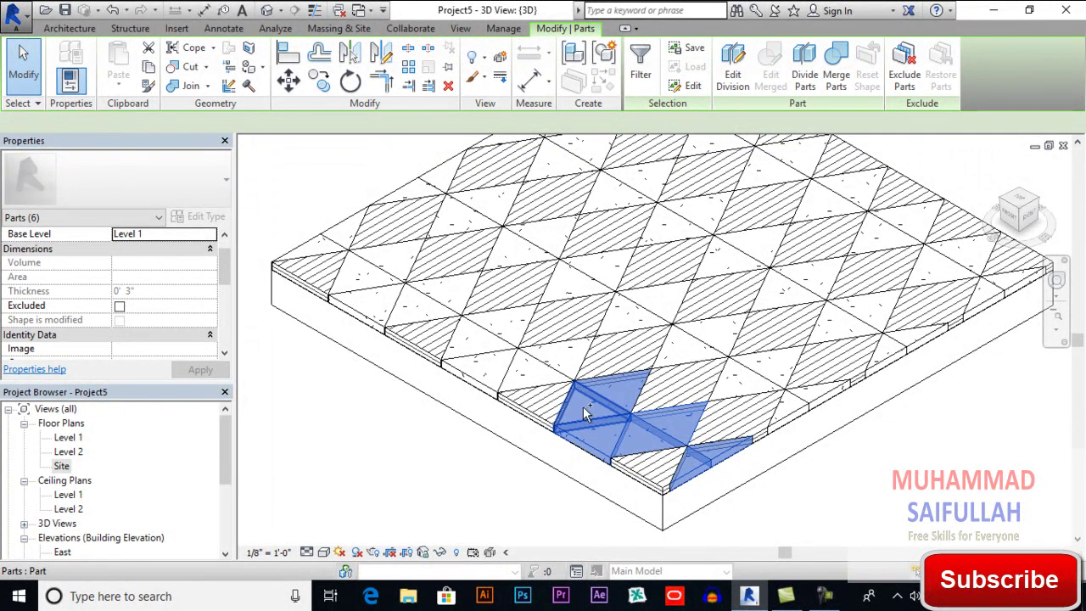